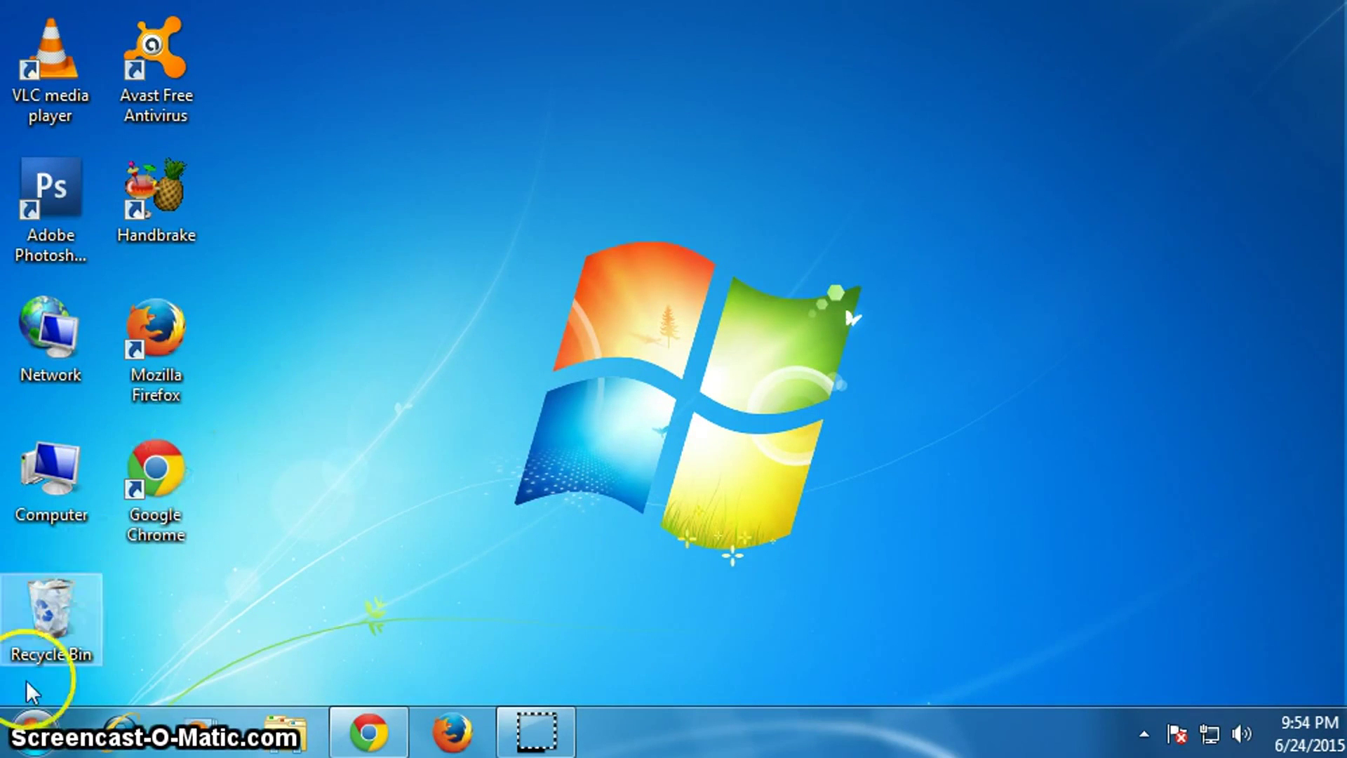
Step: Launch Notepad as administrator from a Start menu search for 'notepad'
left_click(32, 737)
left_click(67, 661)
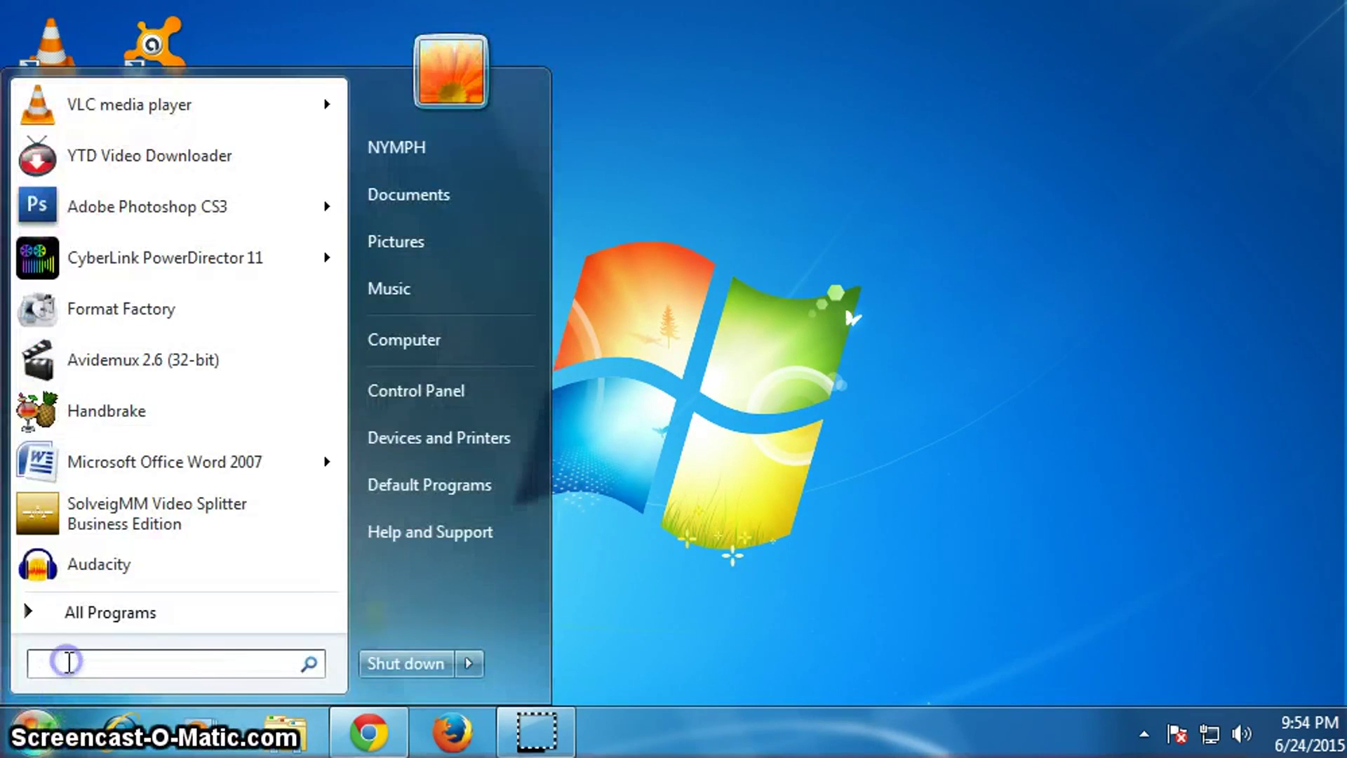
type("no")
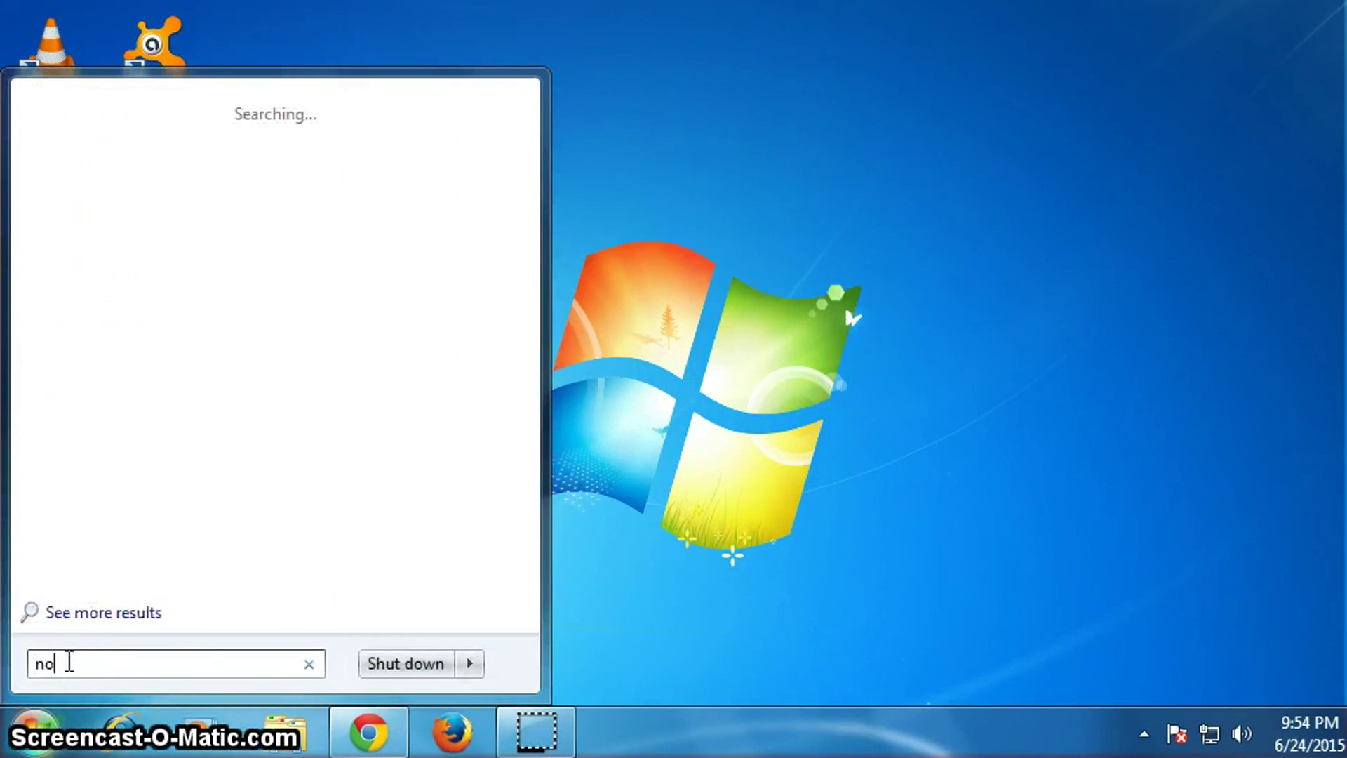
type("tepa")
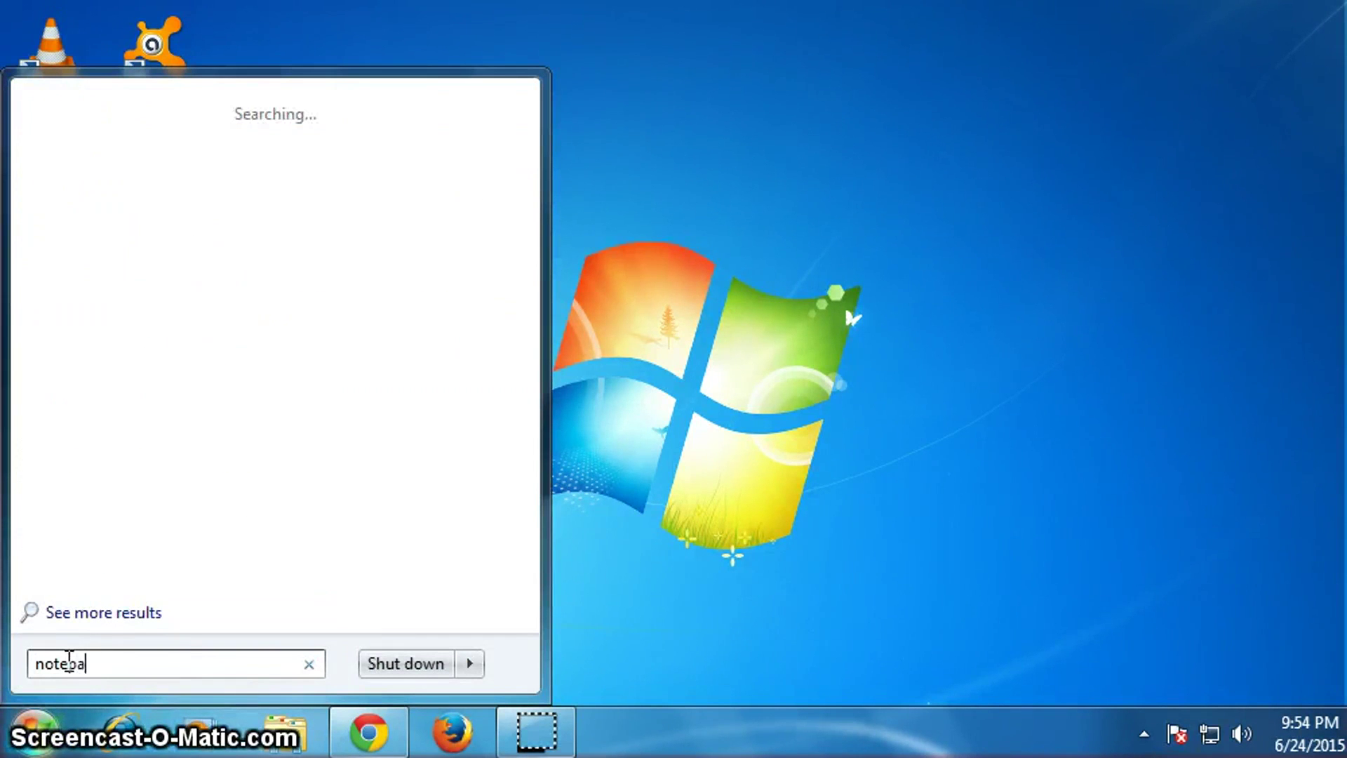
type("d")
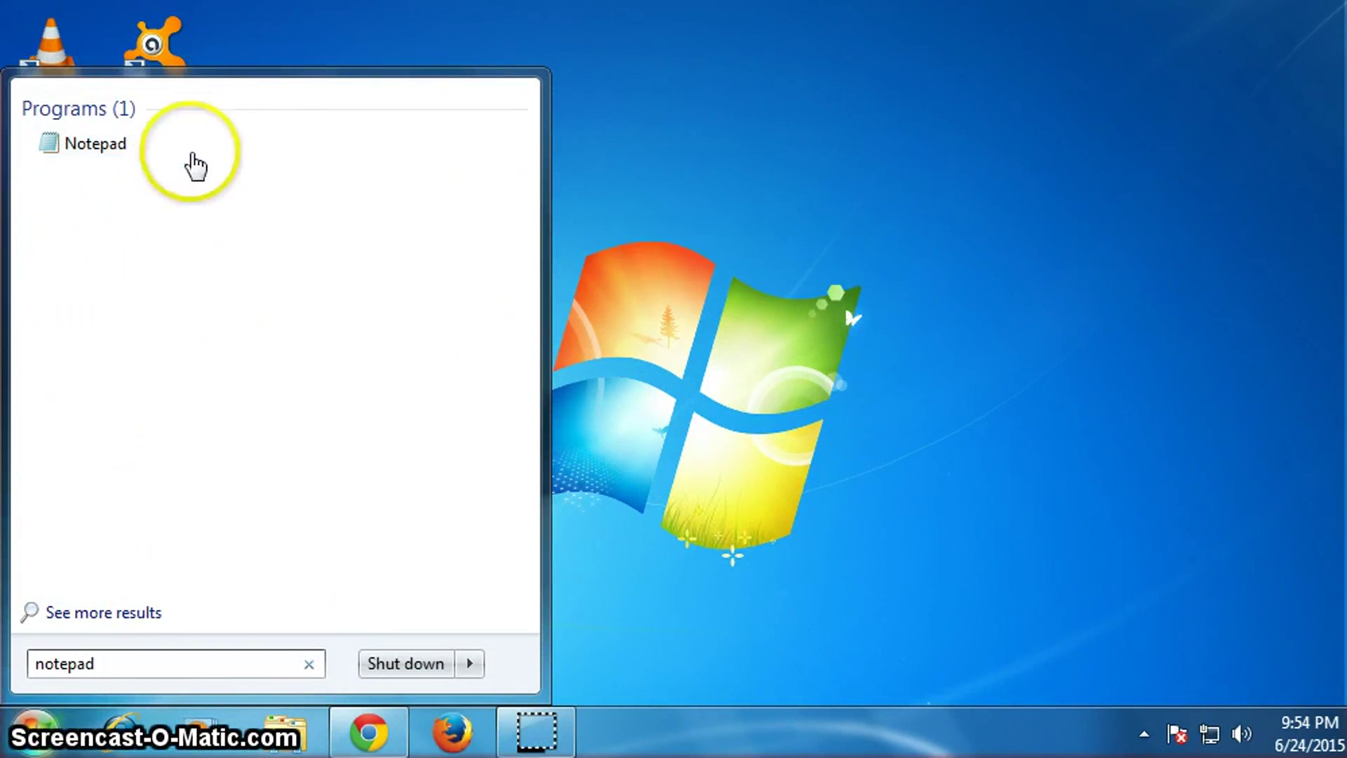
right_click(244, 153)
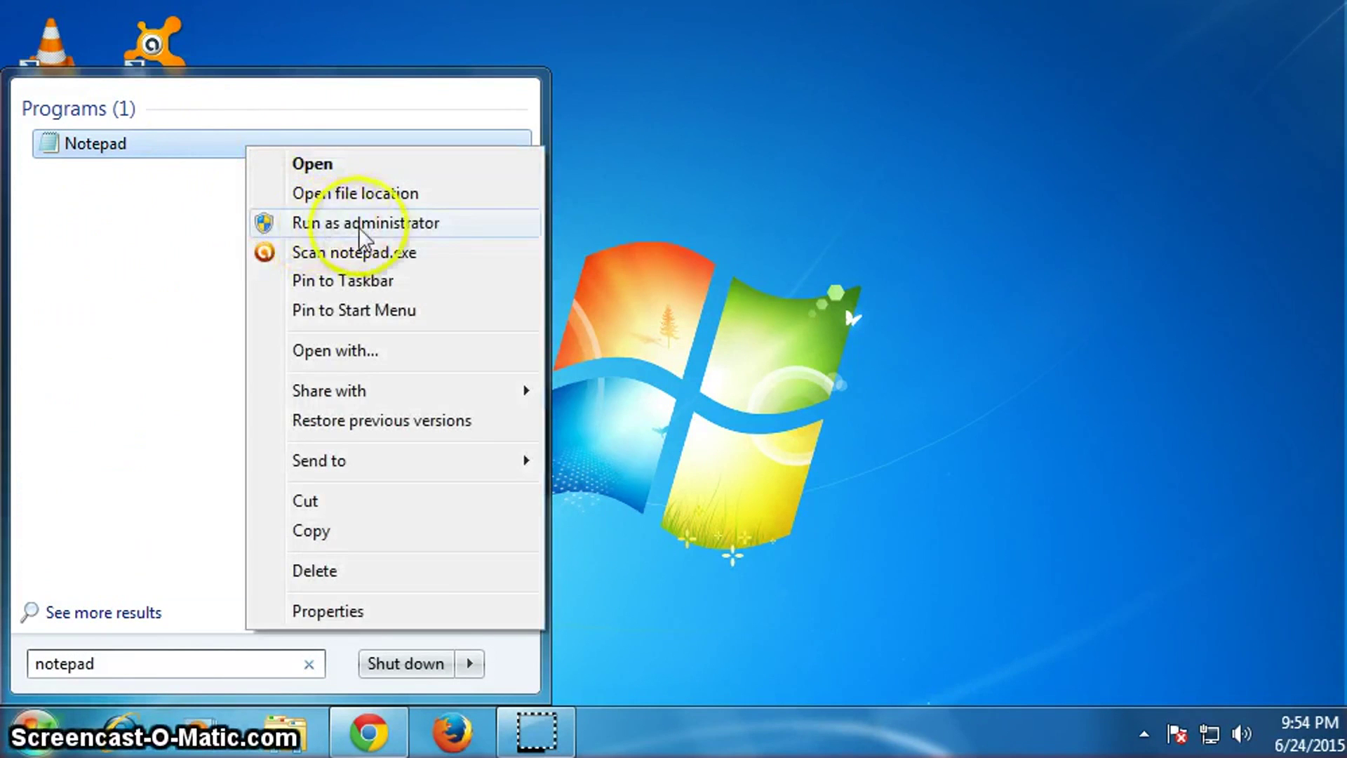
left_click(469, 231)
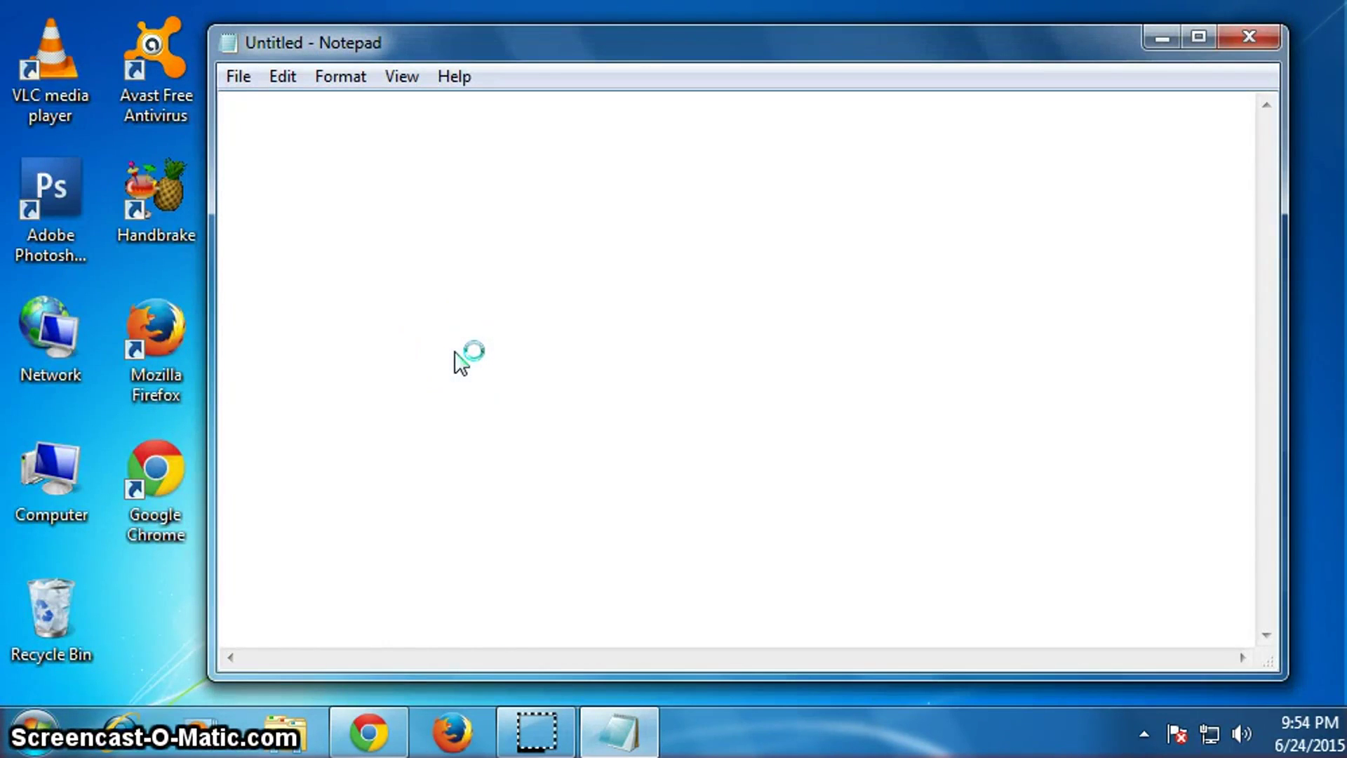
Step: Bring up Notepad's Open dialog and browse into Local Disk (C:) from Computer
key("alt+f")
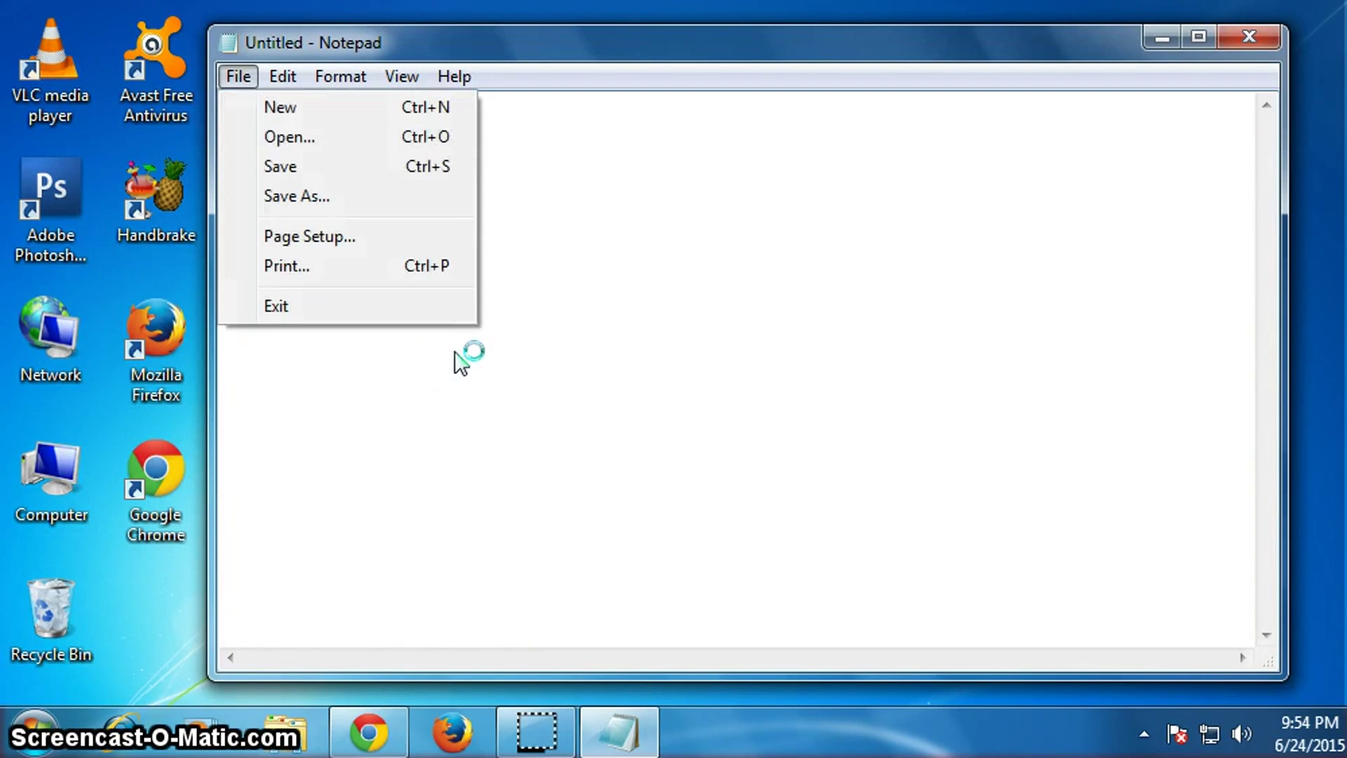
key("Down")
left_click(325, 154)
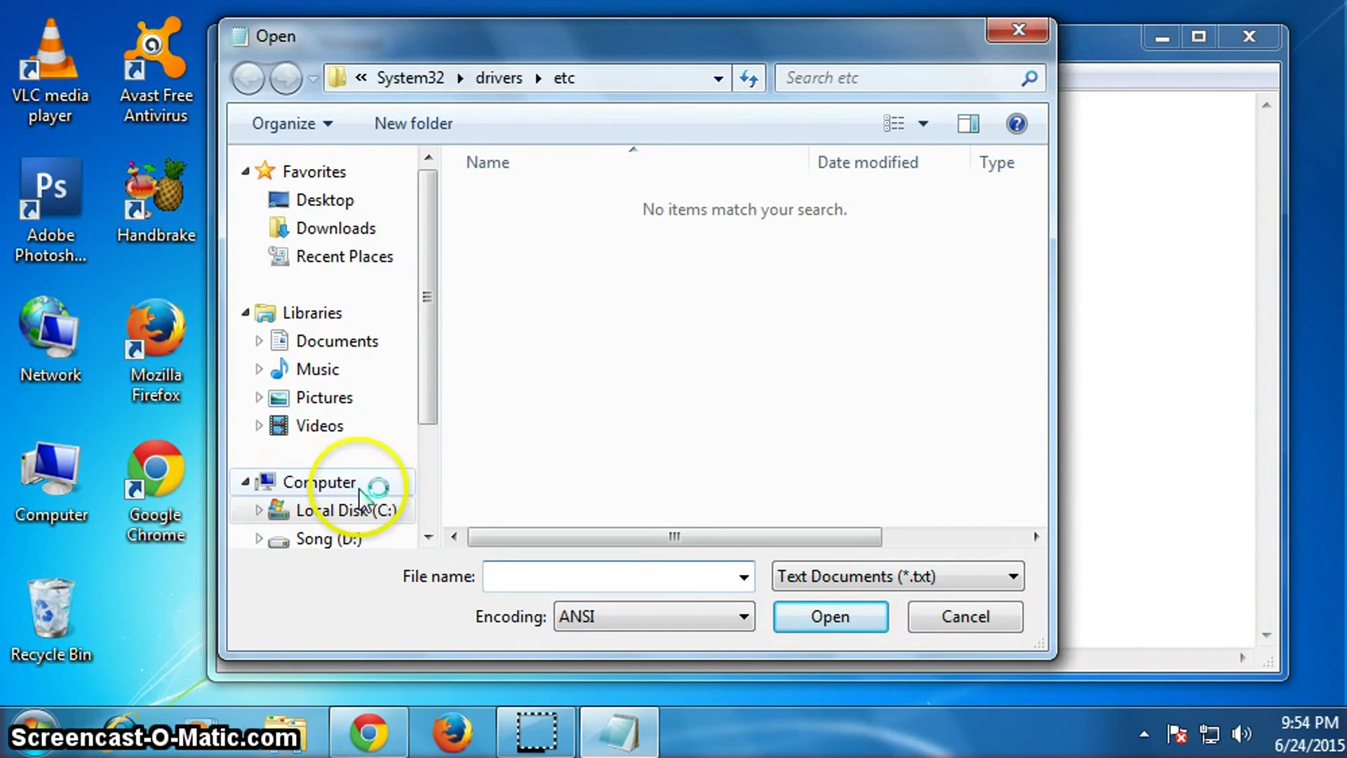
left_click(353, 492)
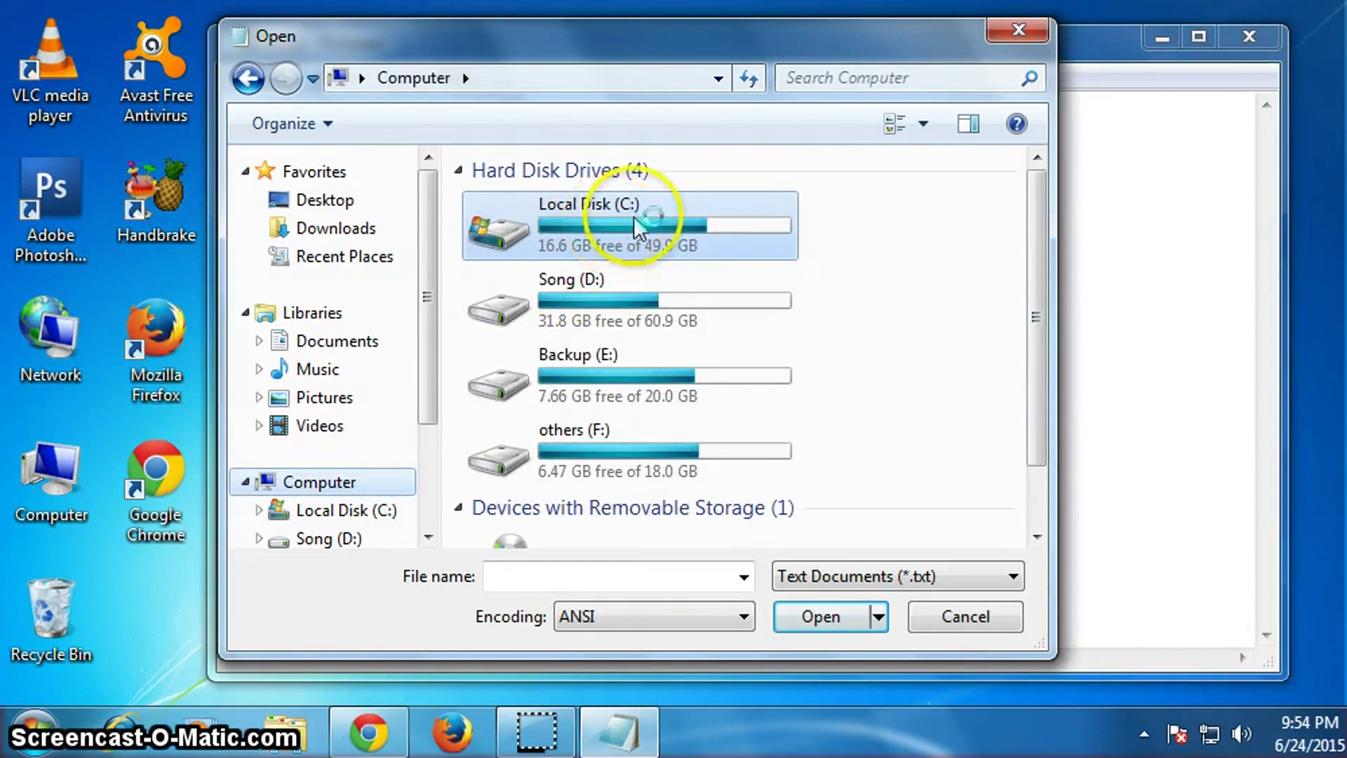
double_click(621, 216)
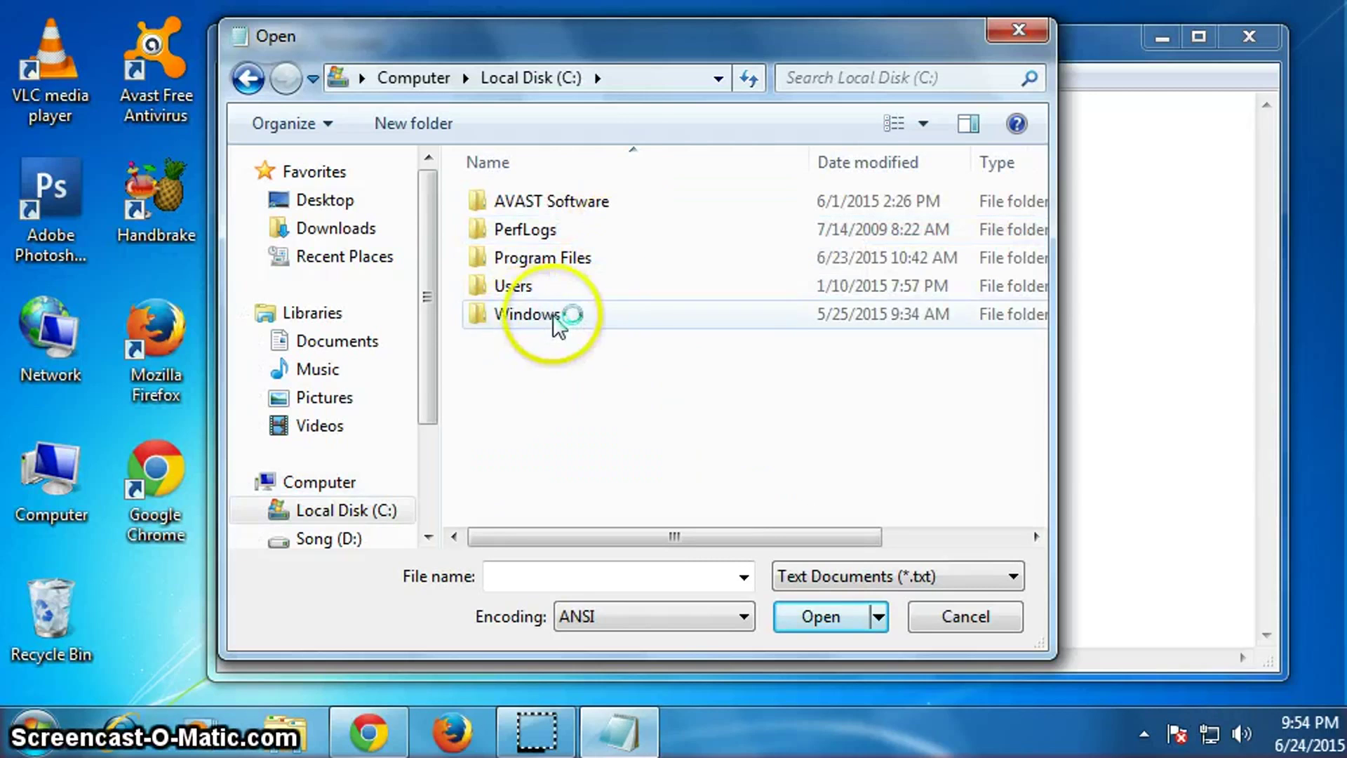
Step: Navigate down through Windows and System32 into the drivers folder
left_click(556, 326)
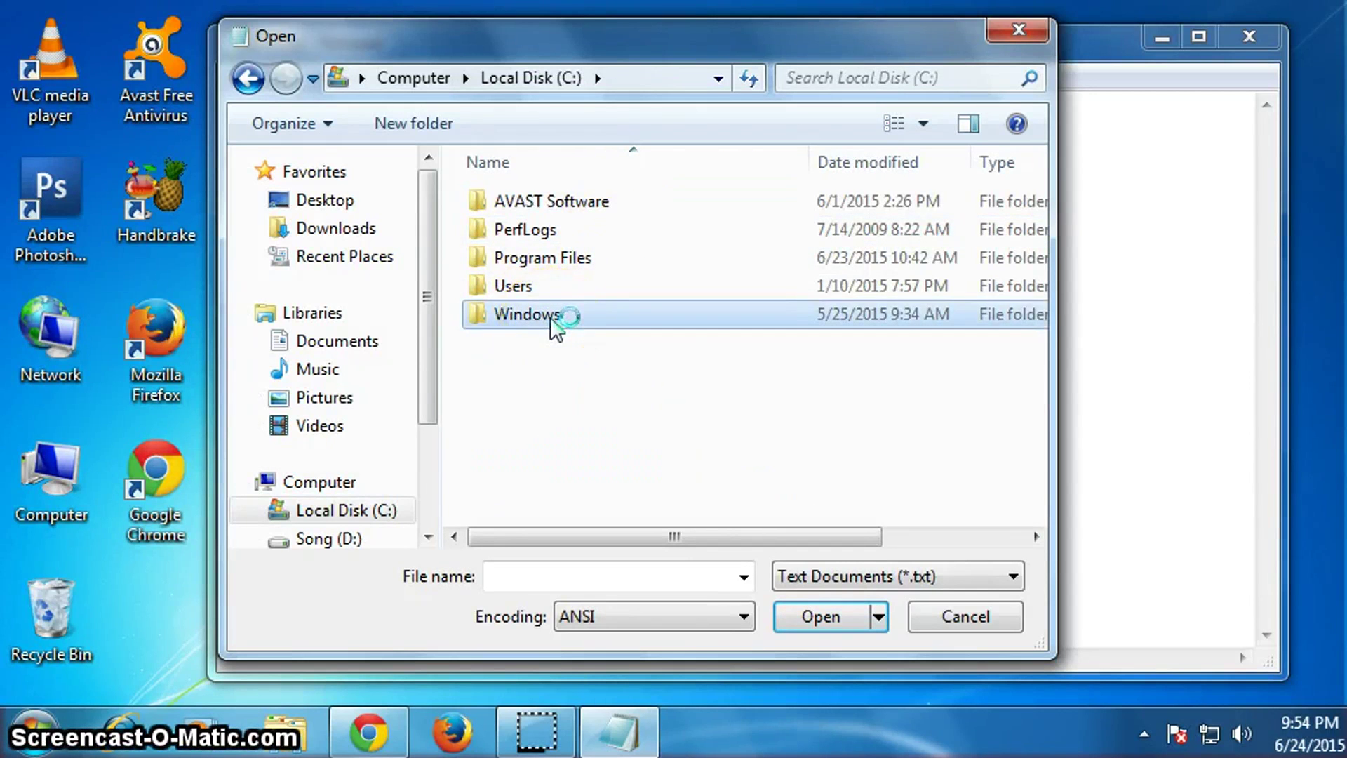
double_click(556, 316)
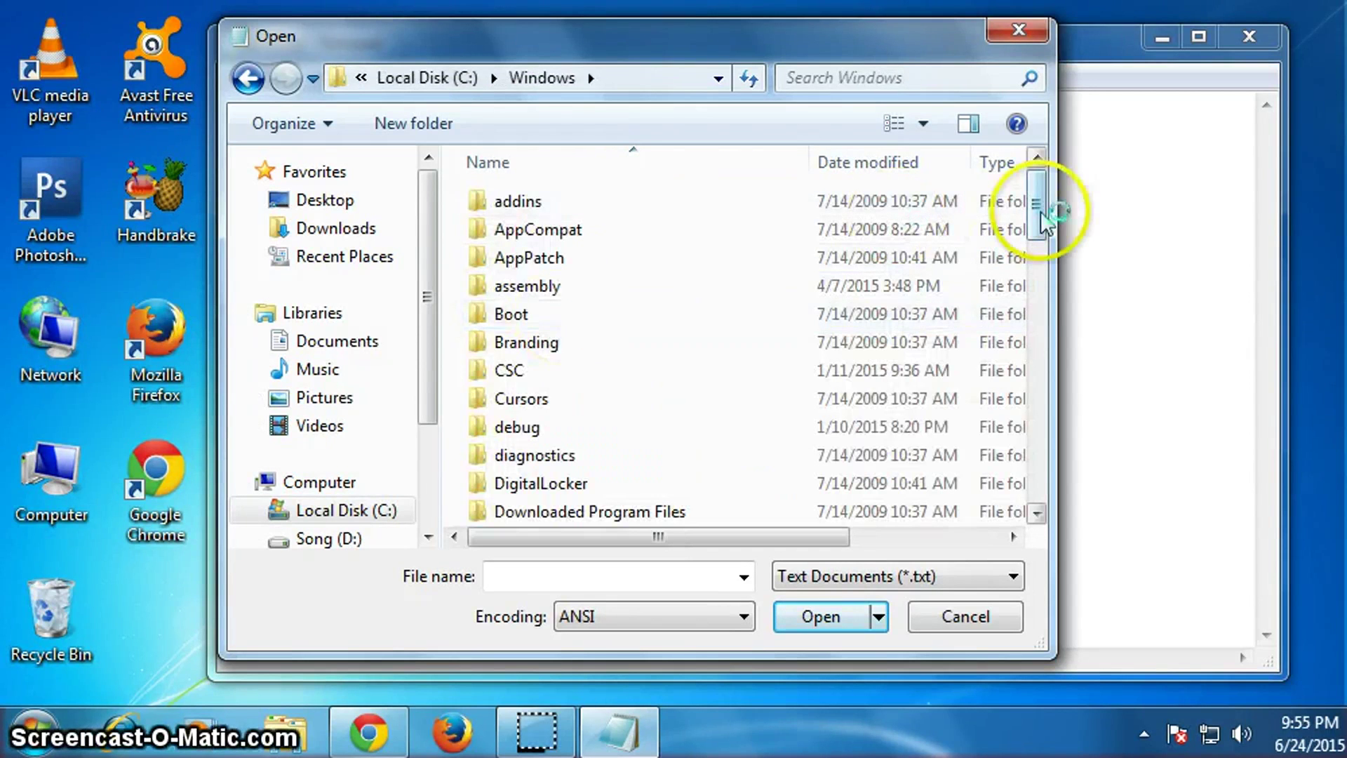
left_click_drag(1036, 213, 1037, 448)
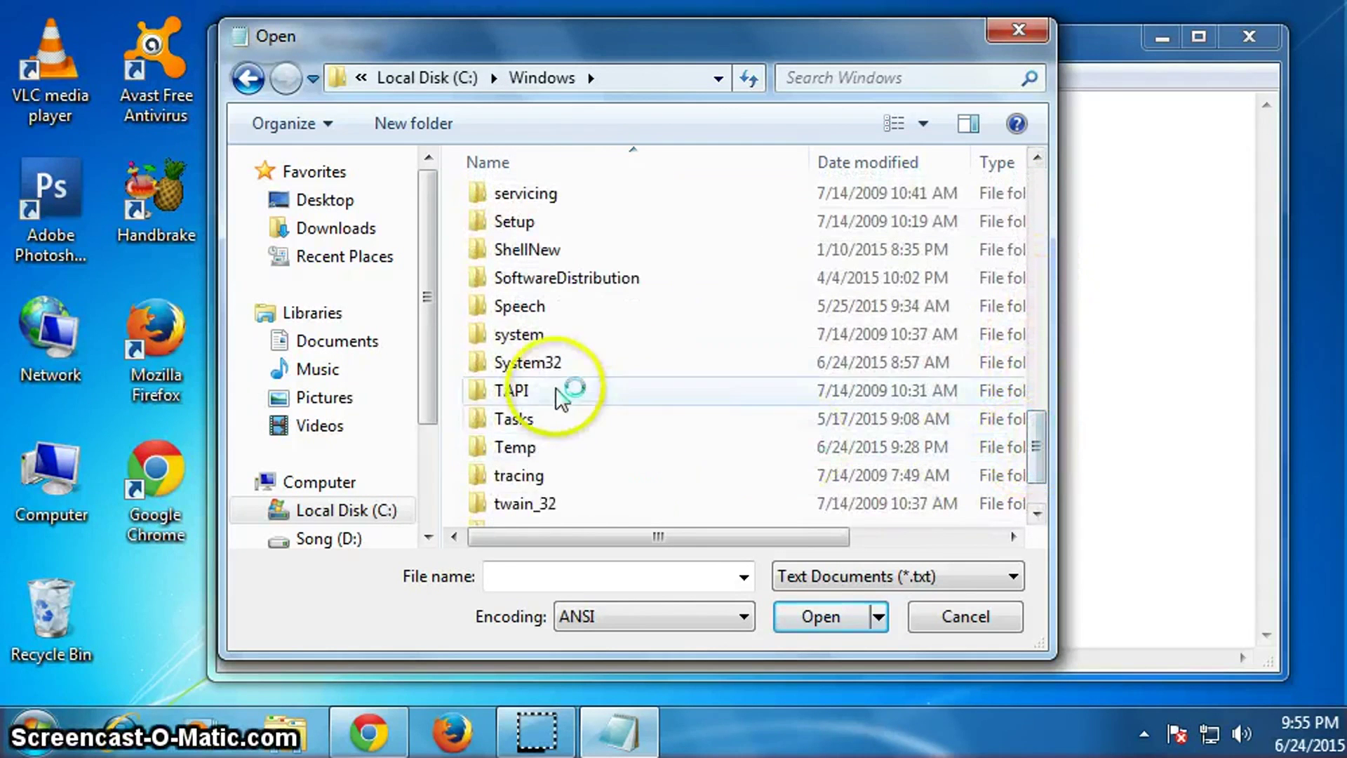
left_click(603, 367)
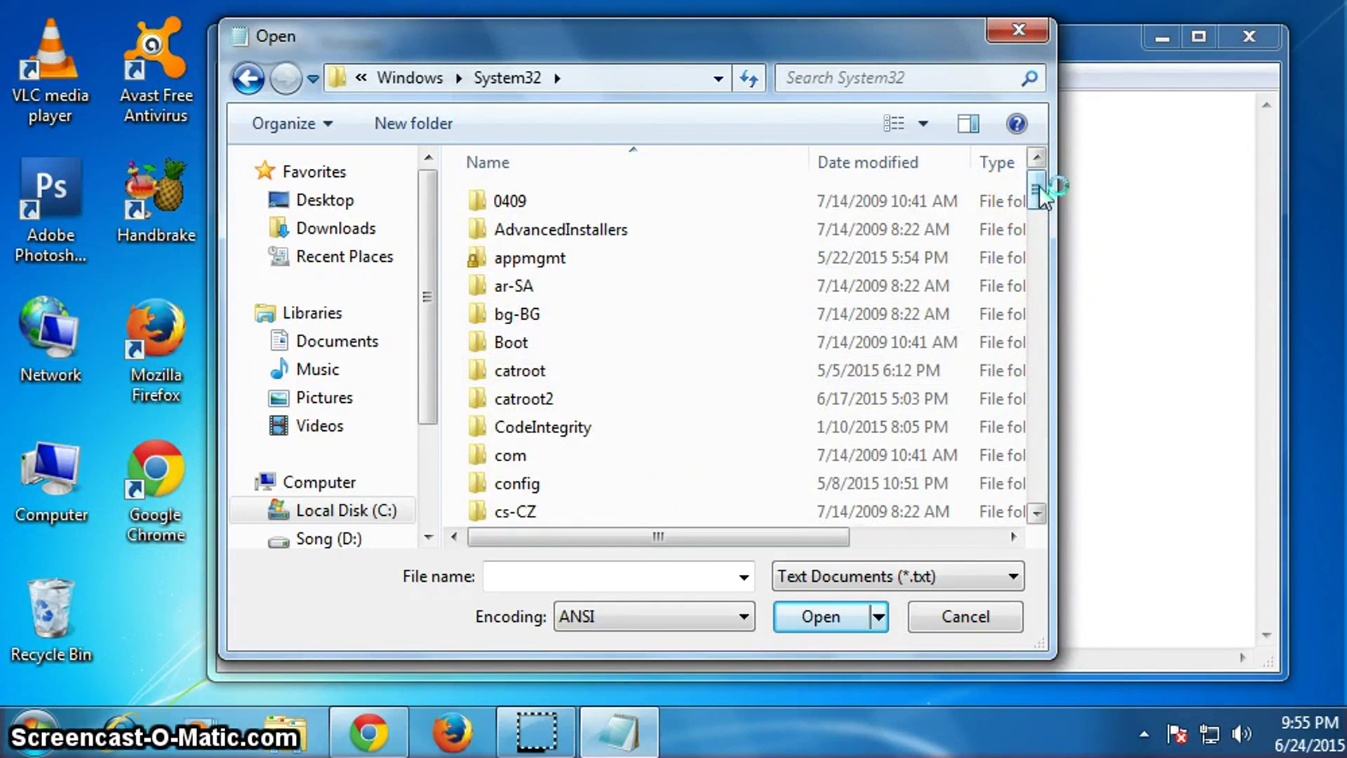
left_click_drag(1041, 194, 1040, 217)
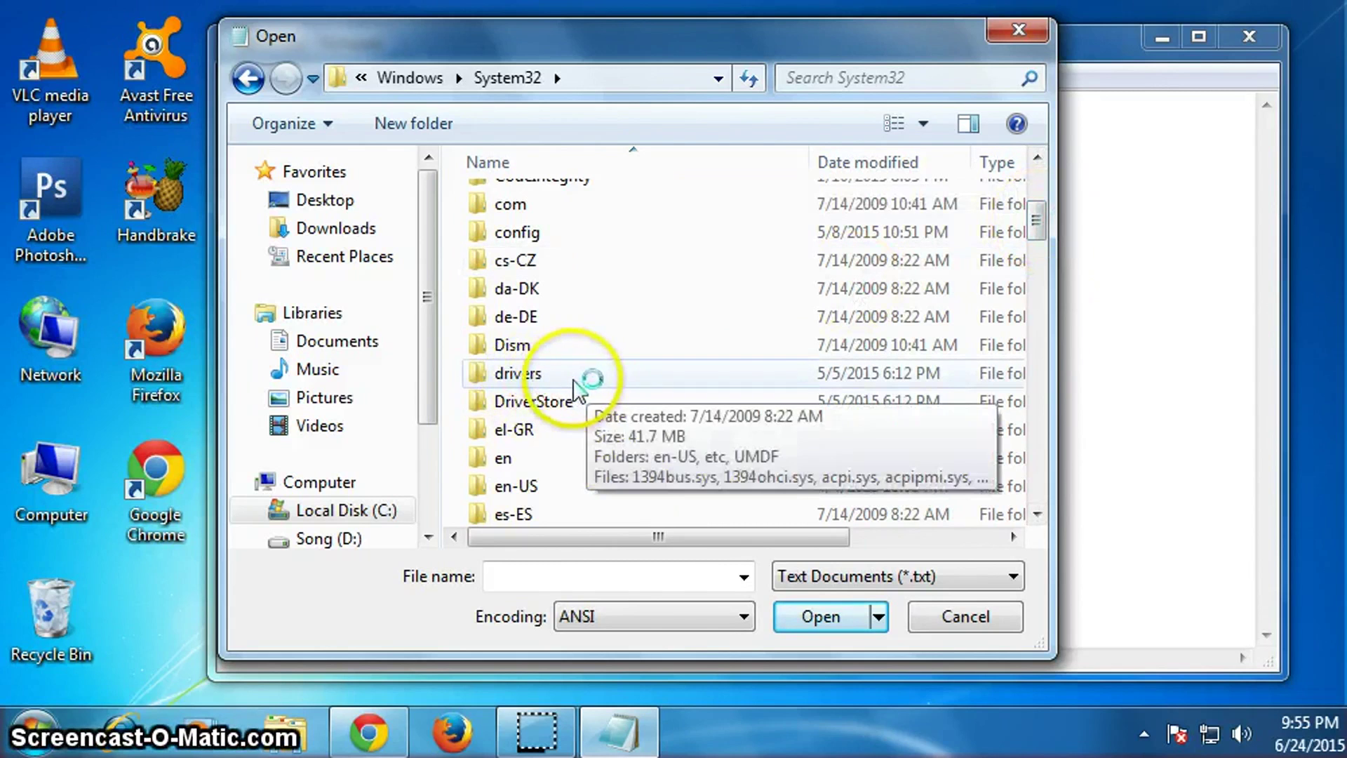
double_click(597, 382)
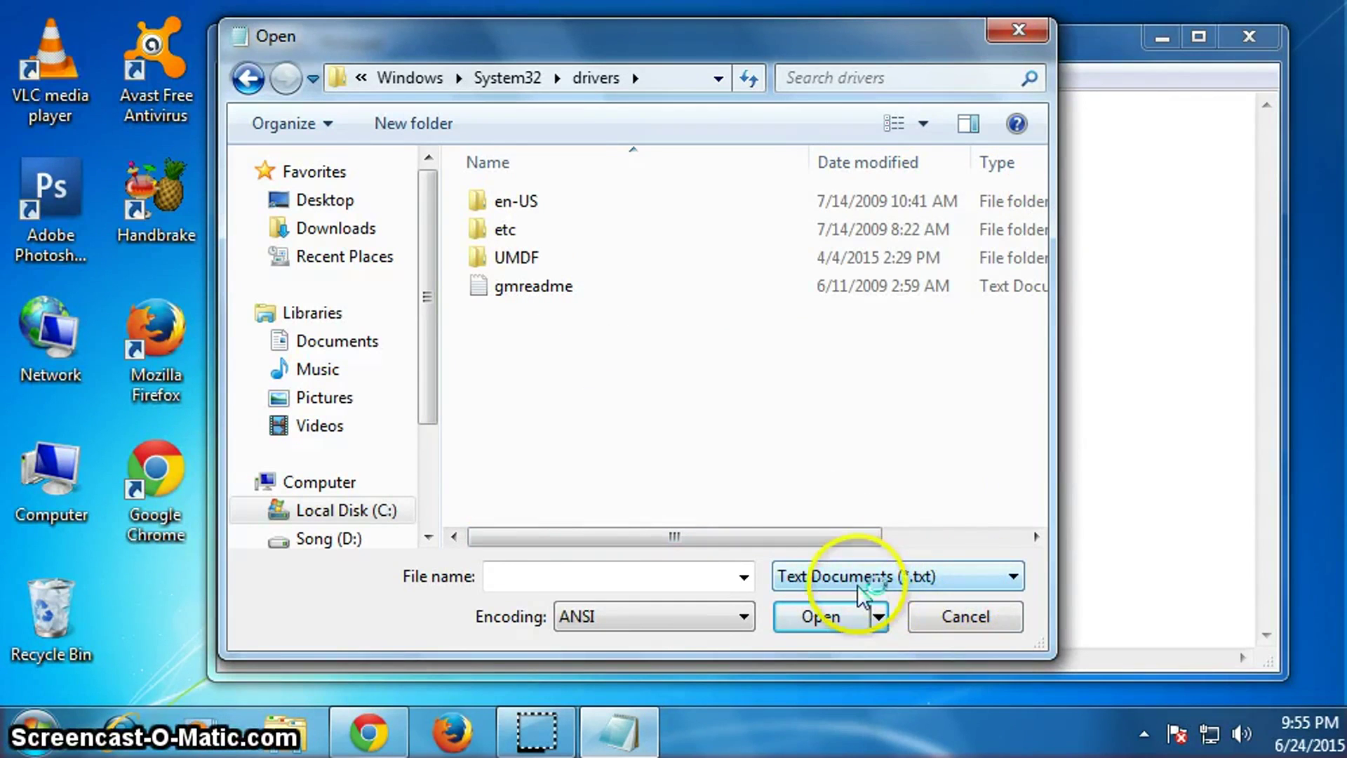
Step: Show All Files, enter the etc folder and load the hosts file, cursor at the last localhost line
left_click(1008, 576)
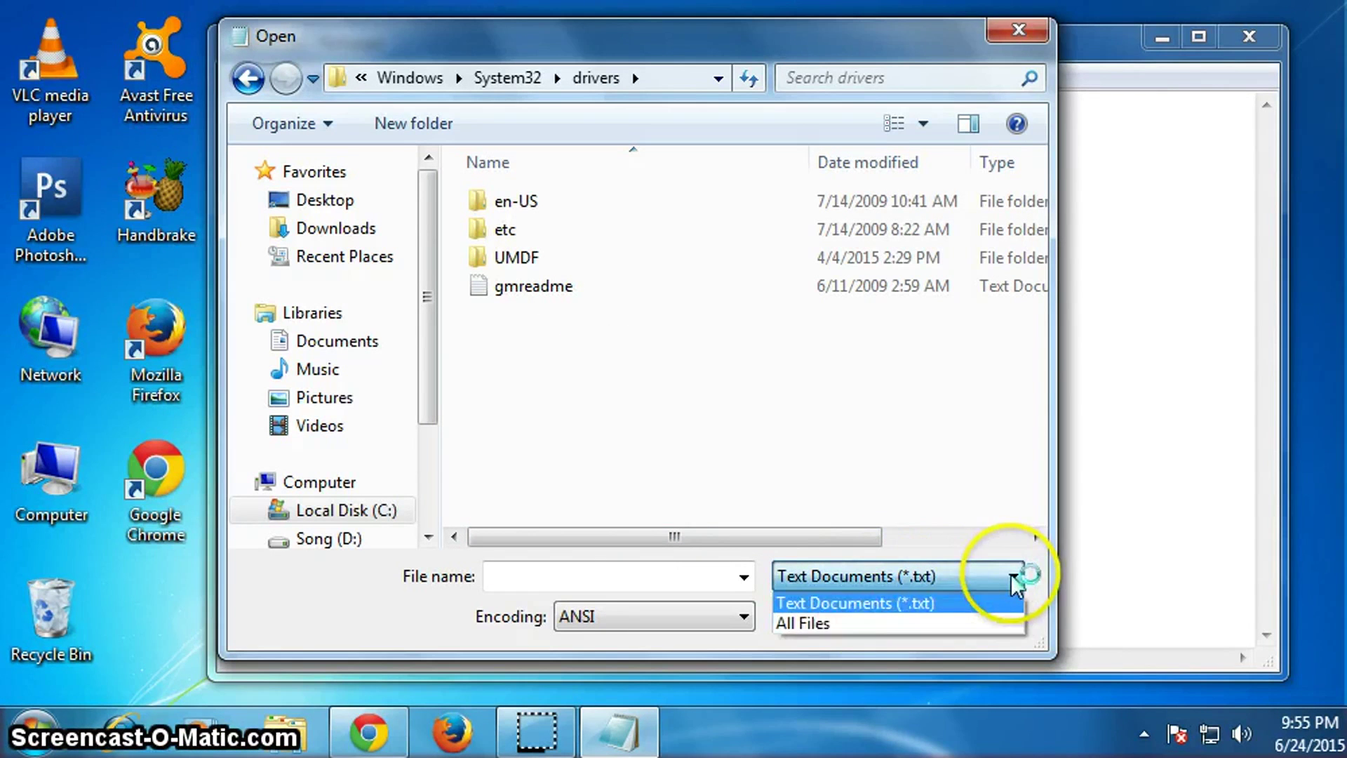
left_click(874, 625)
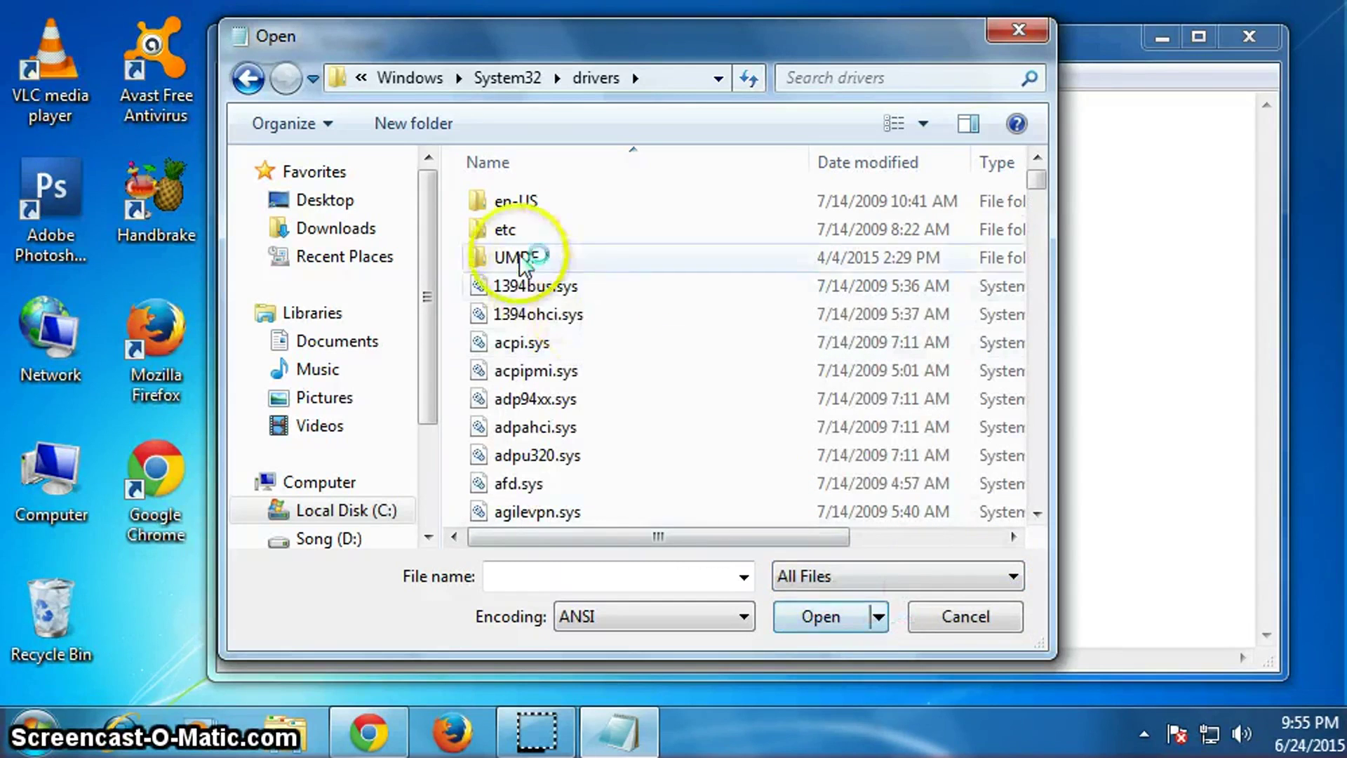
double_click(566, 241)
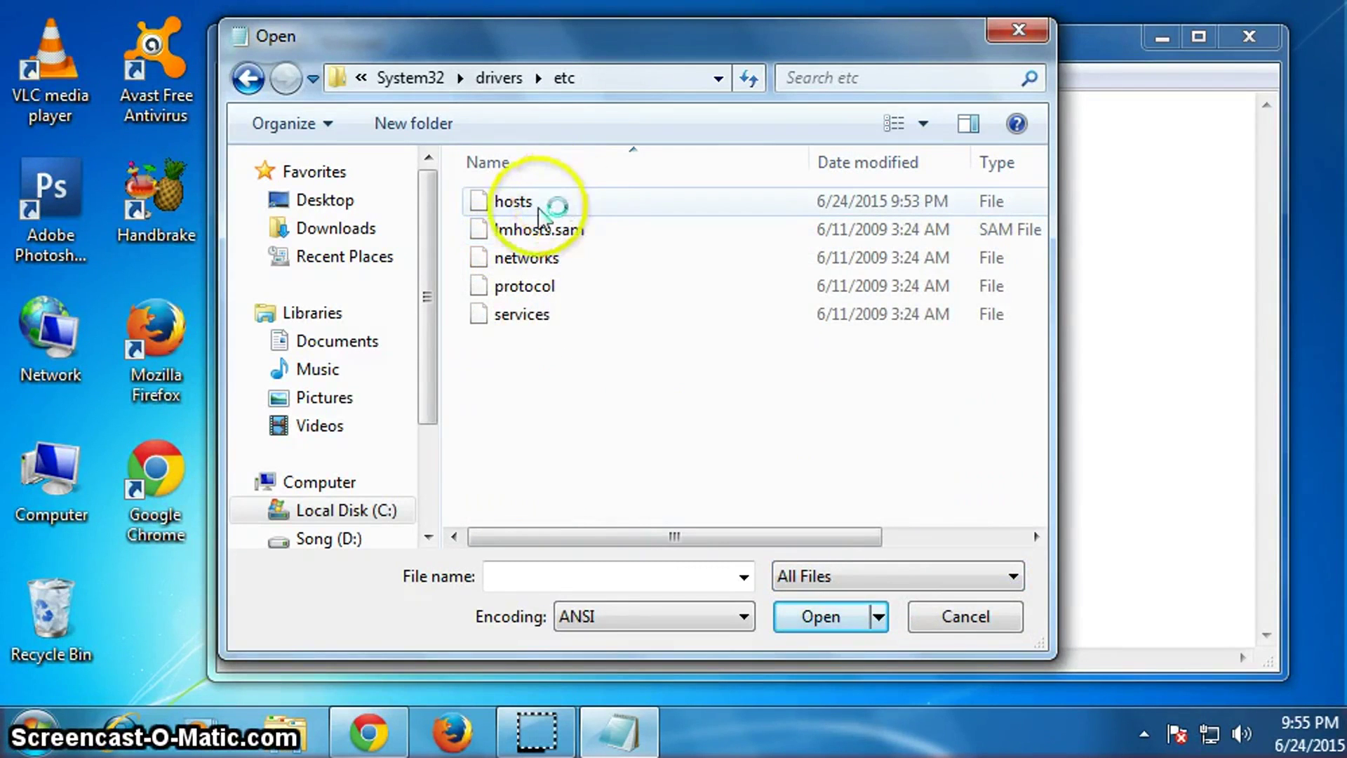
double_click(585, 208)
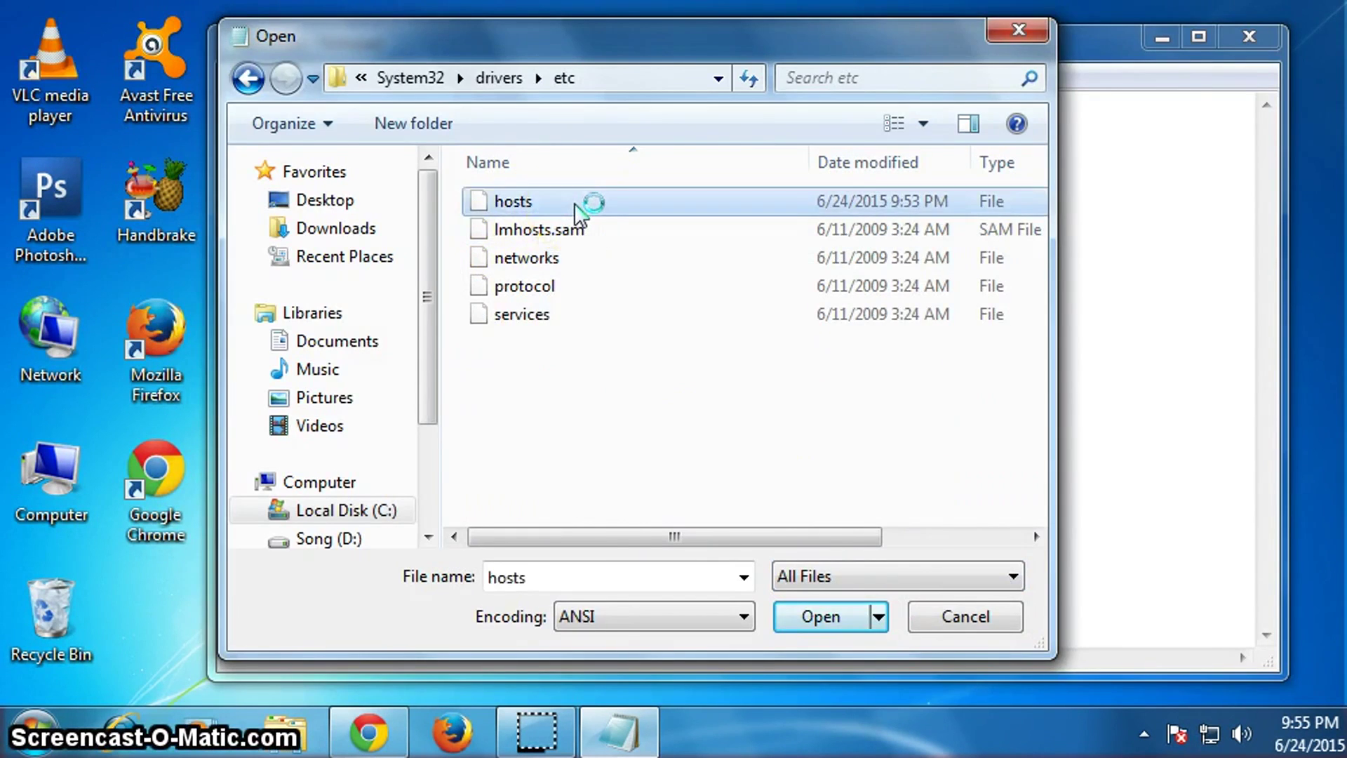
left_click(725, 624)
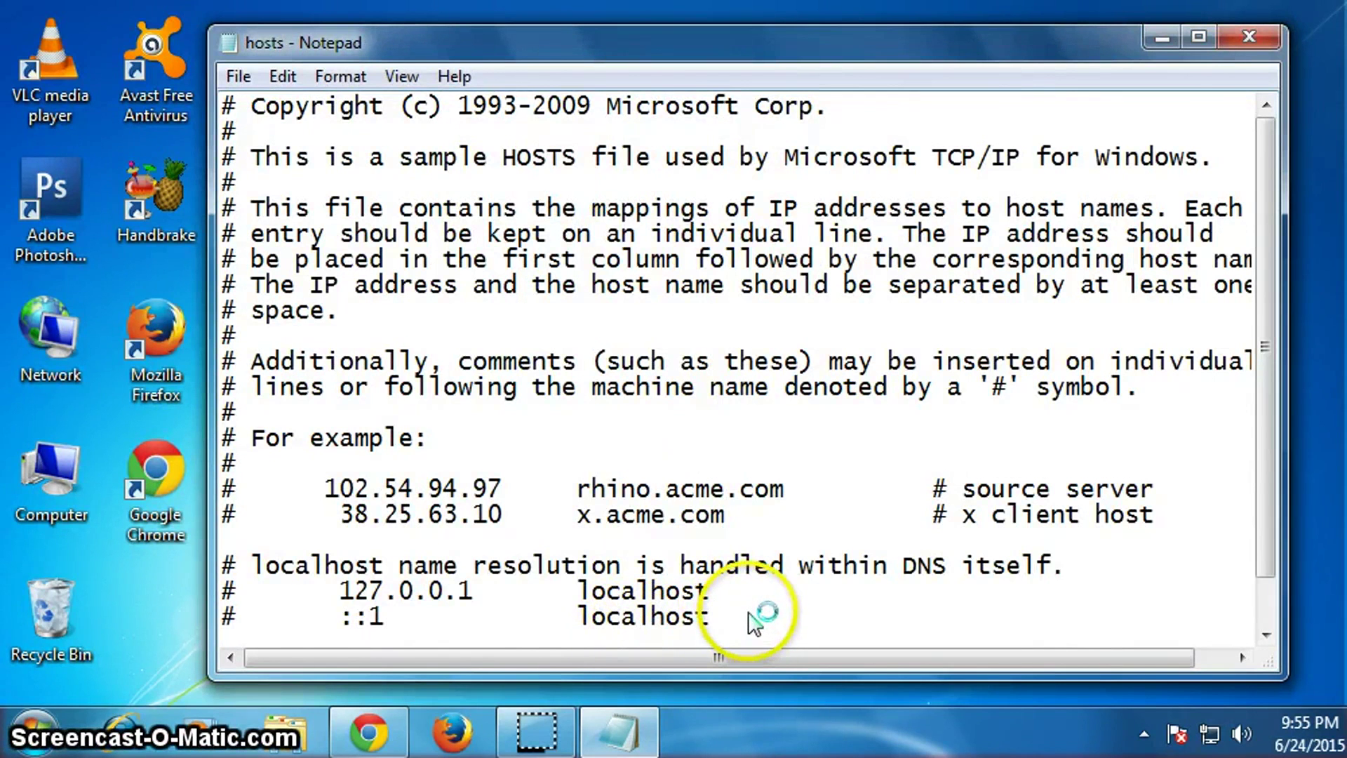
key("Return")
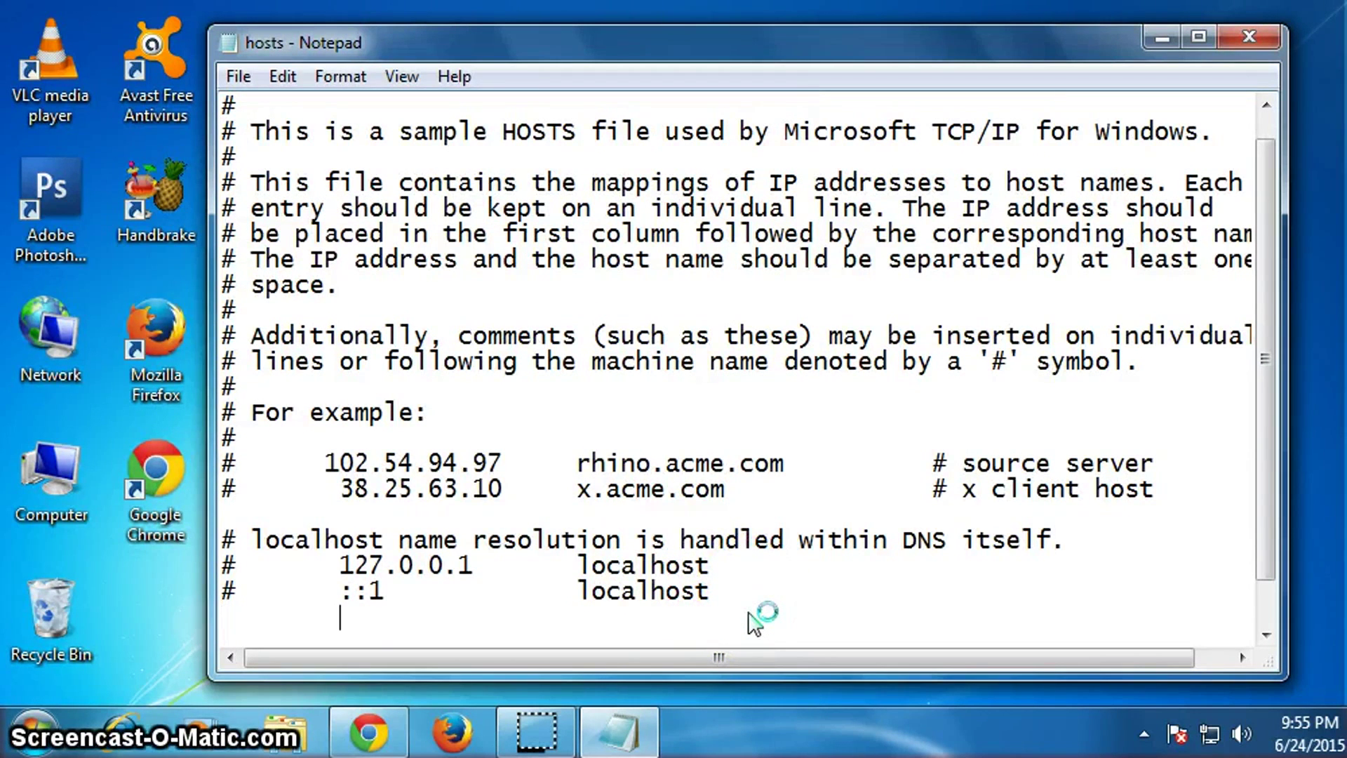
left_click(356, 621)
type("127")
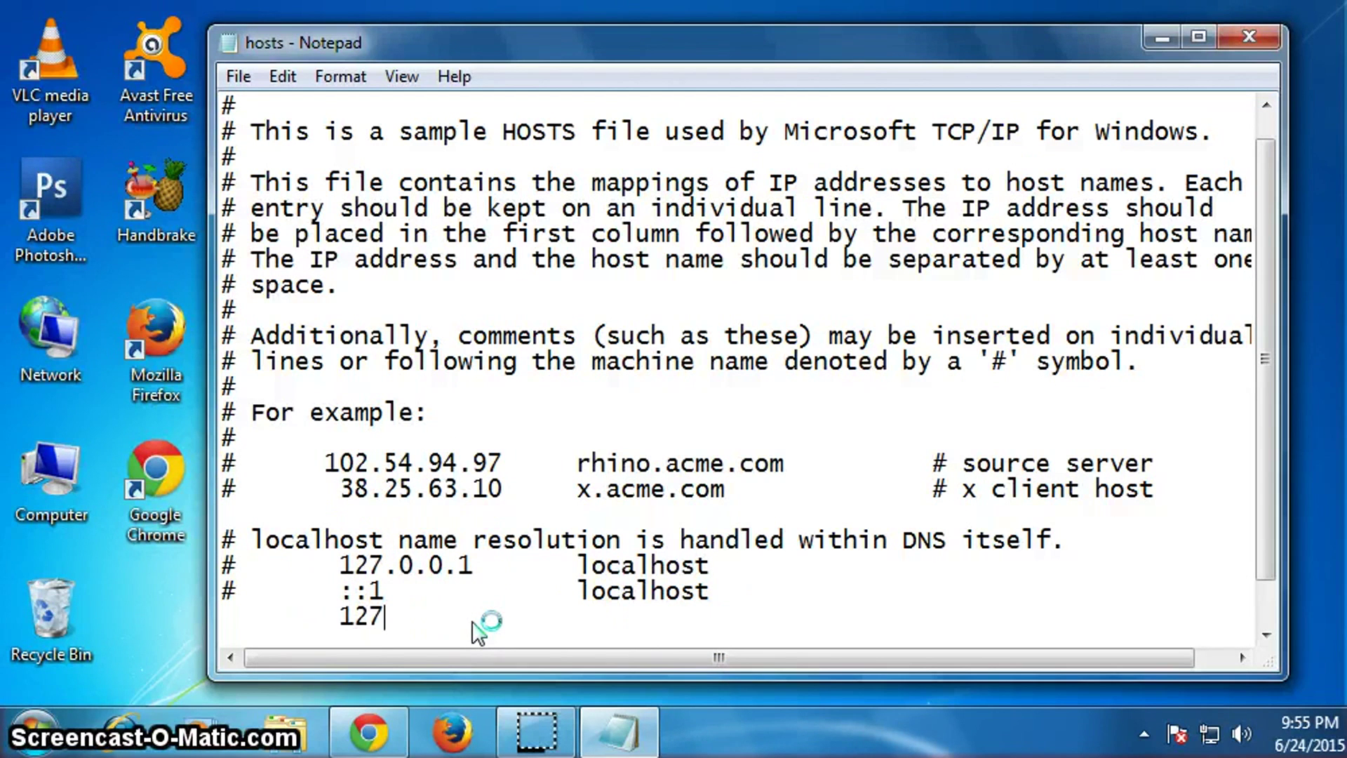
type(".0.0.2")
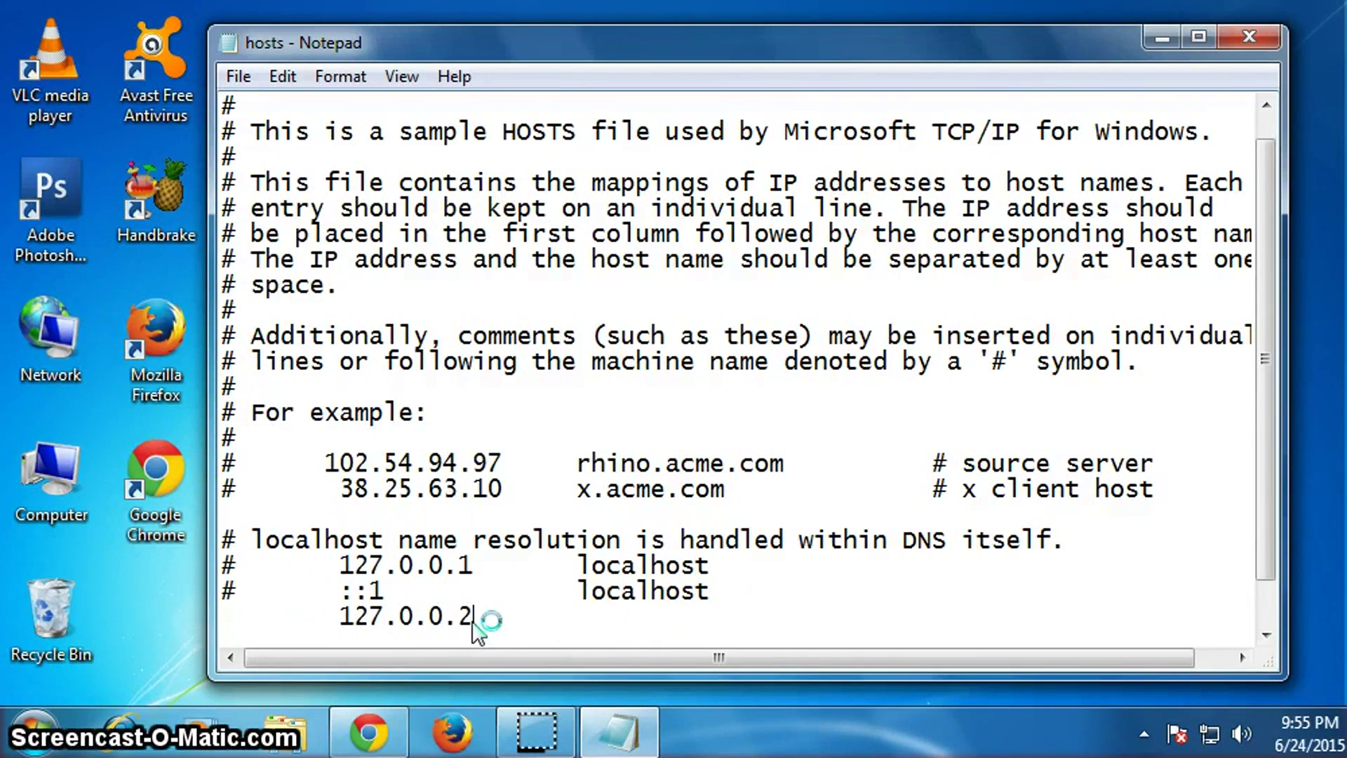
left_click(584, 621)
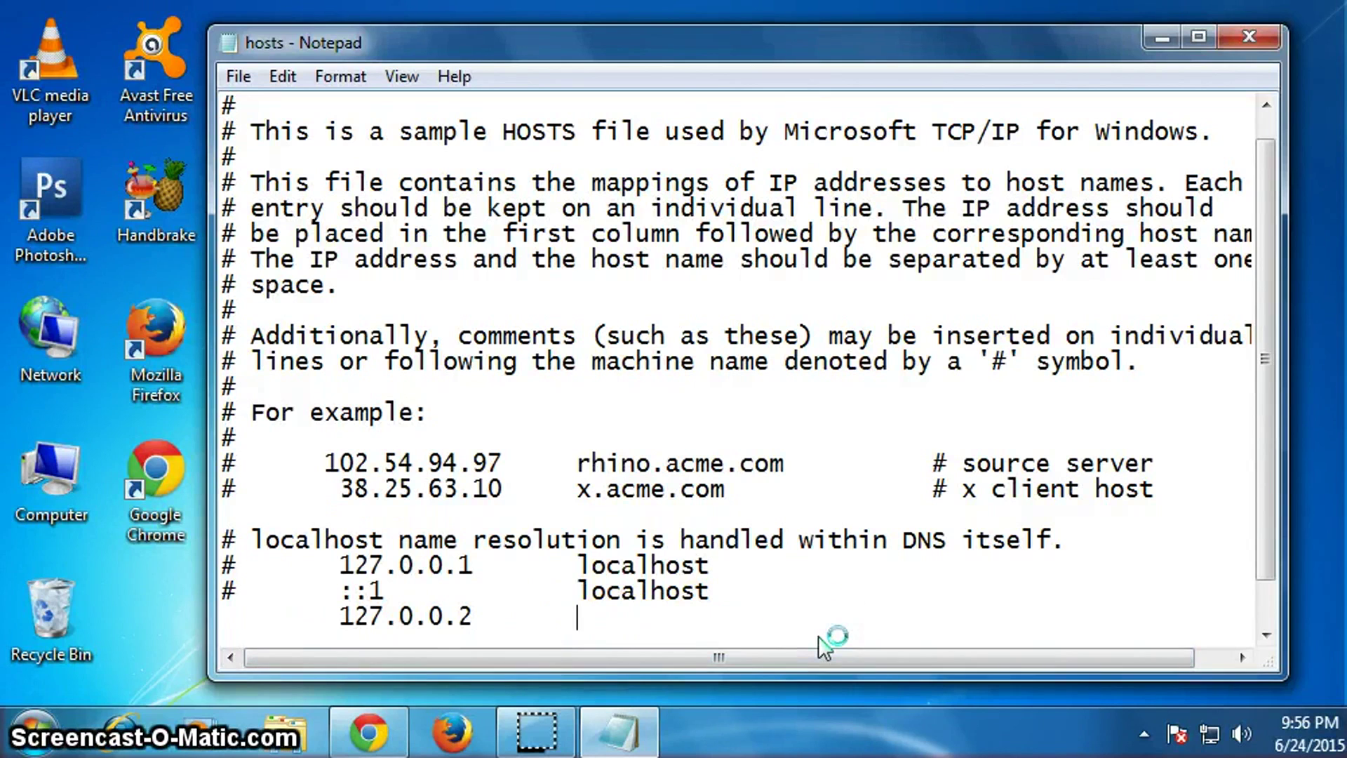
type("www")
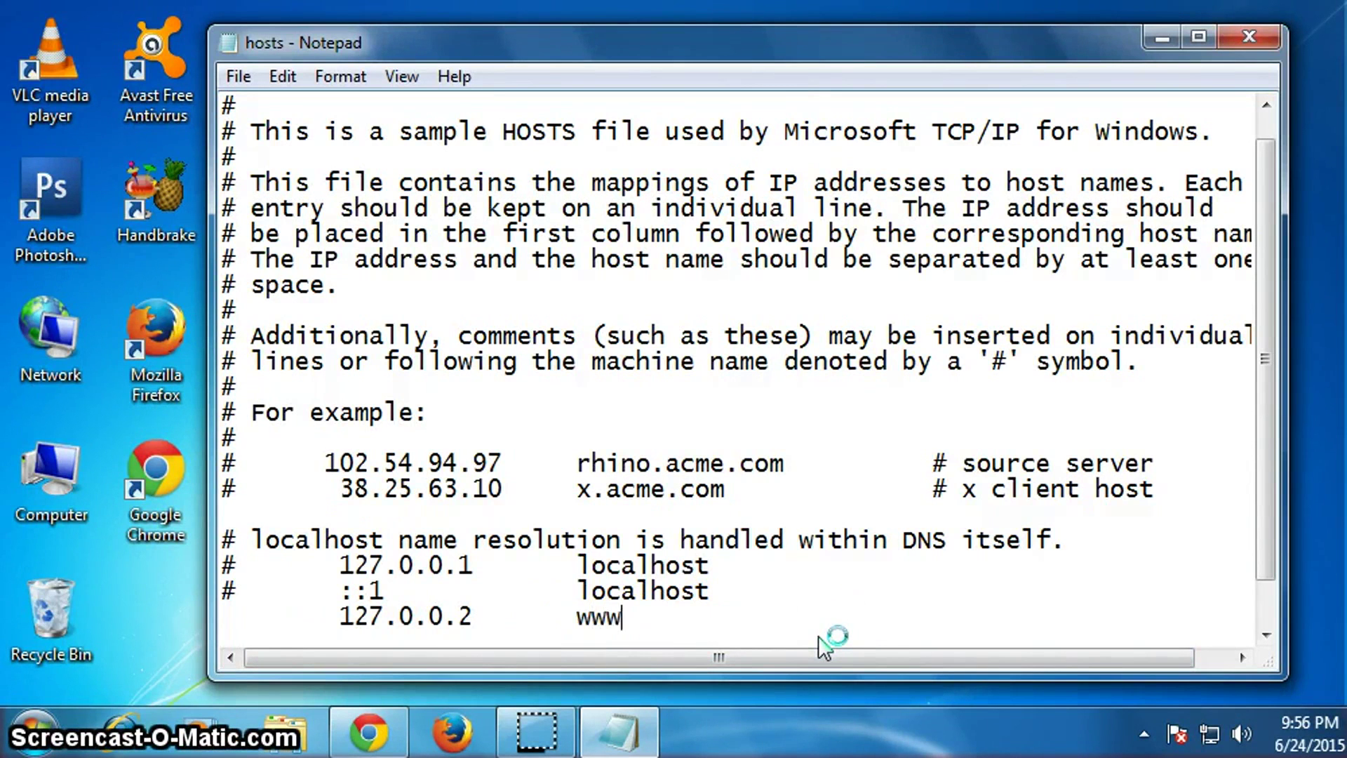
type(".")
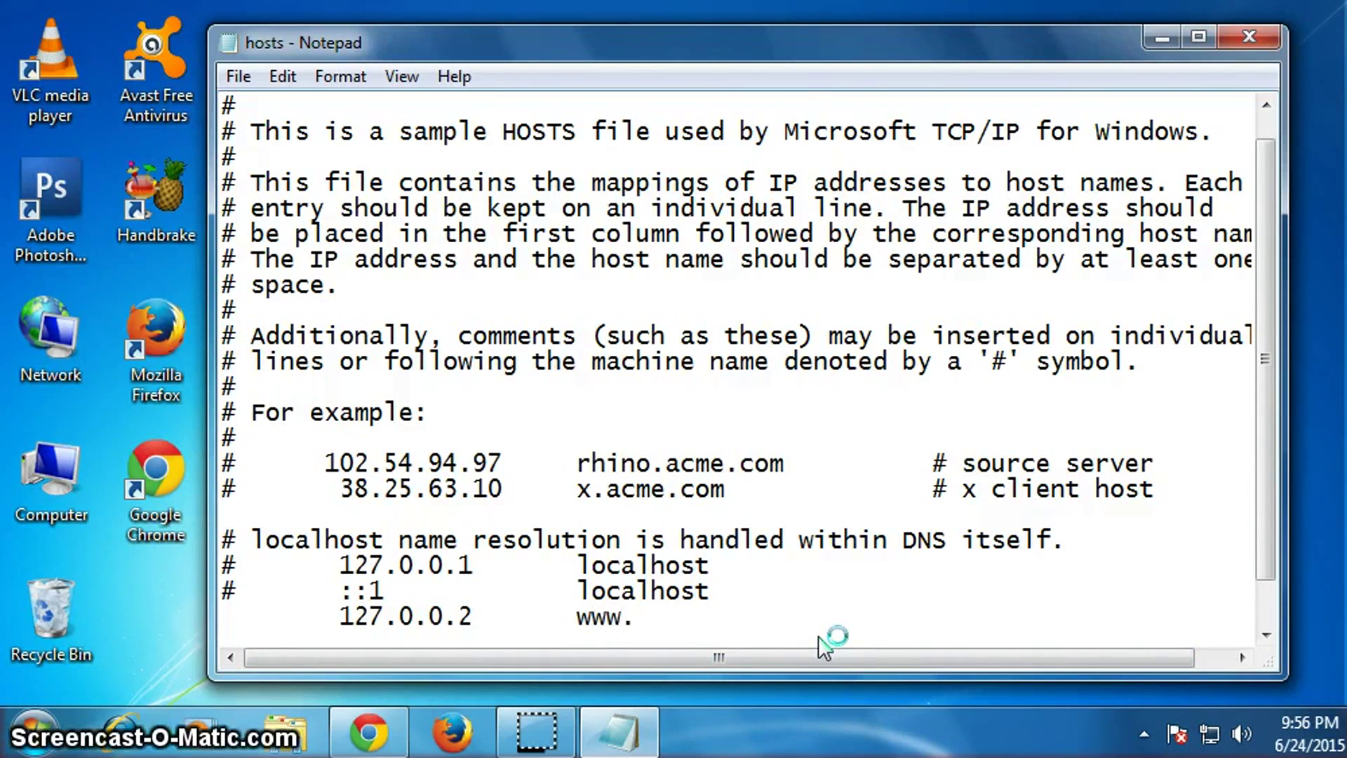
type("yah")
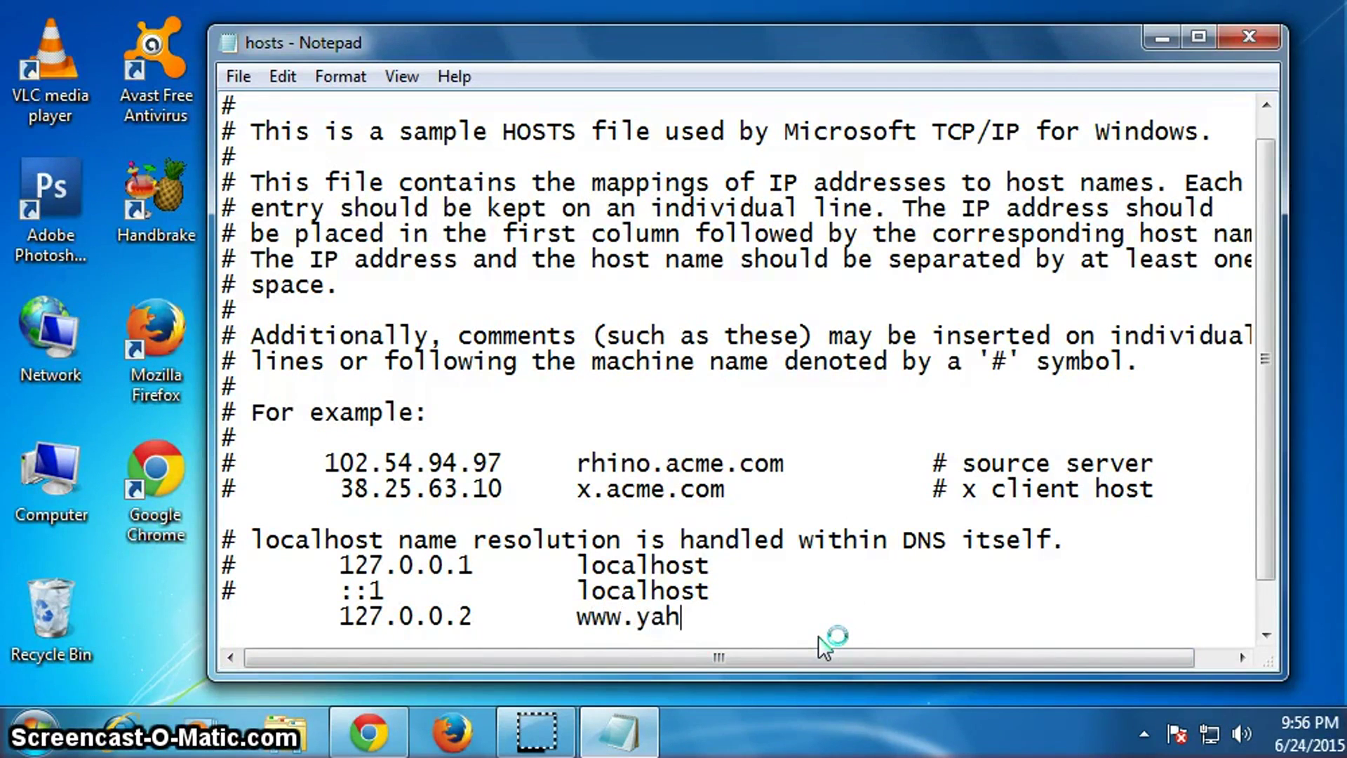
type("oo.co")
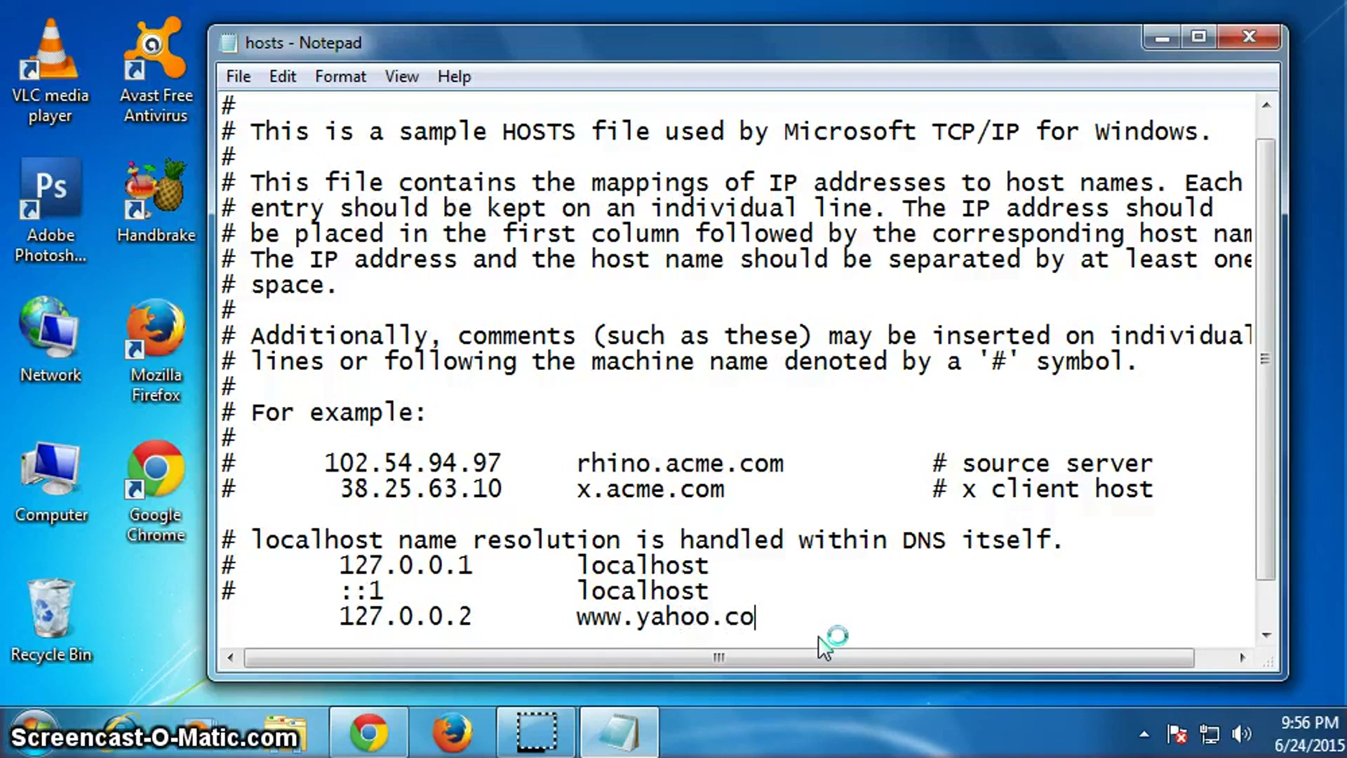
type("m")
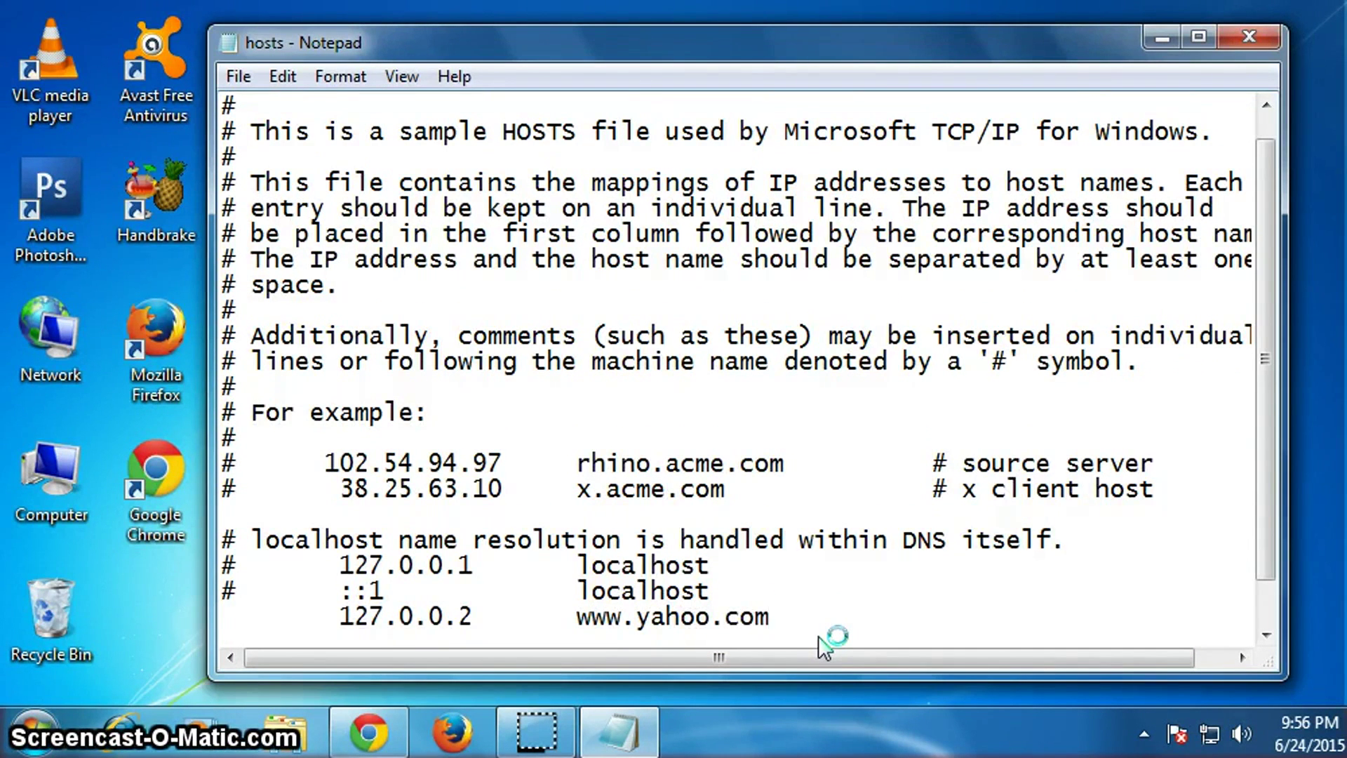
key("Return")
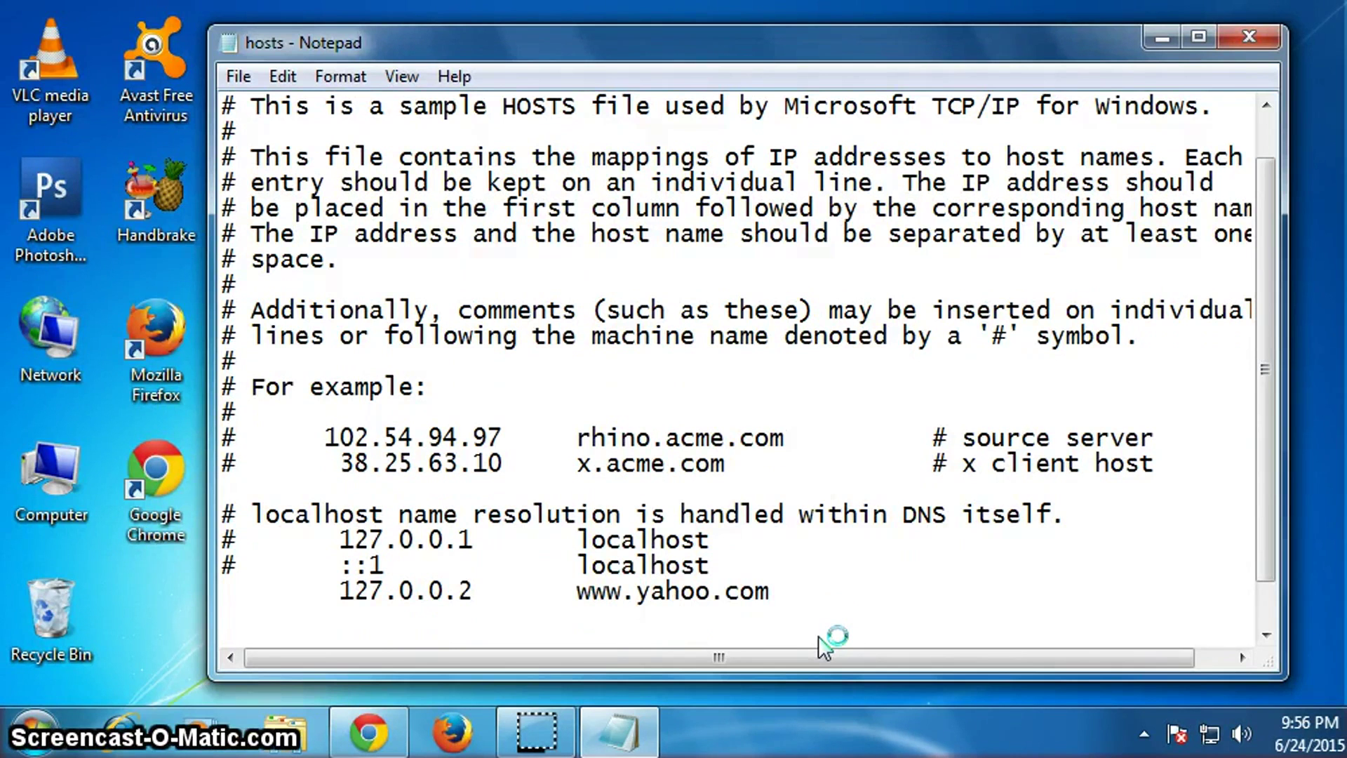
Step: Add the line '127.0.0.3 yahoo.com' and save the hosts file
key("Tab")
type(".")
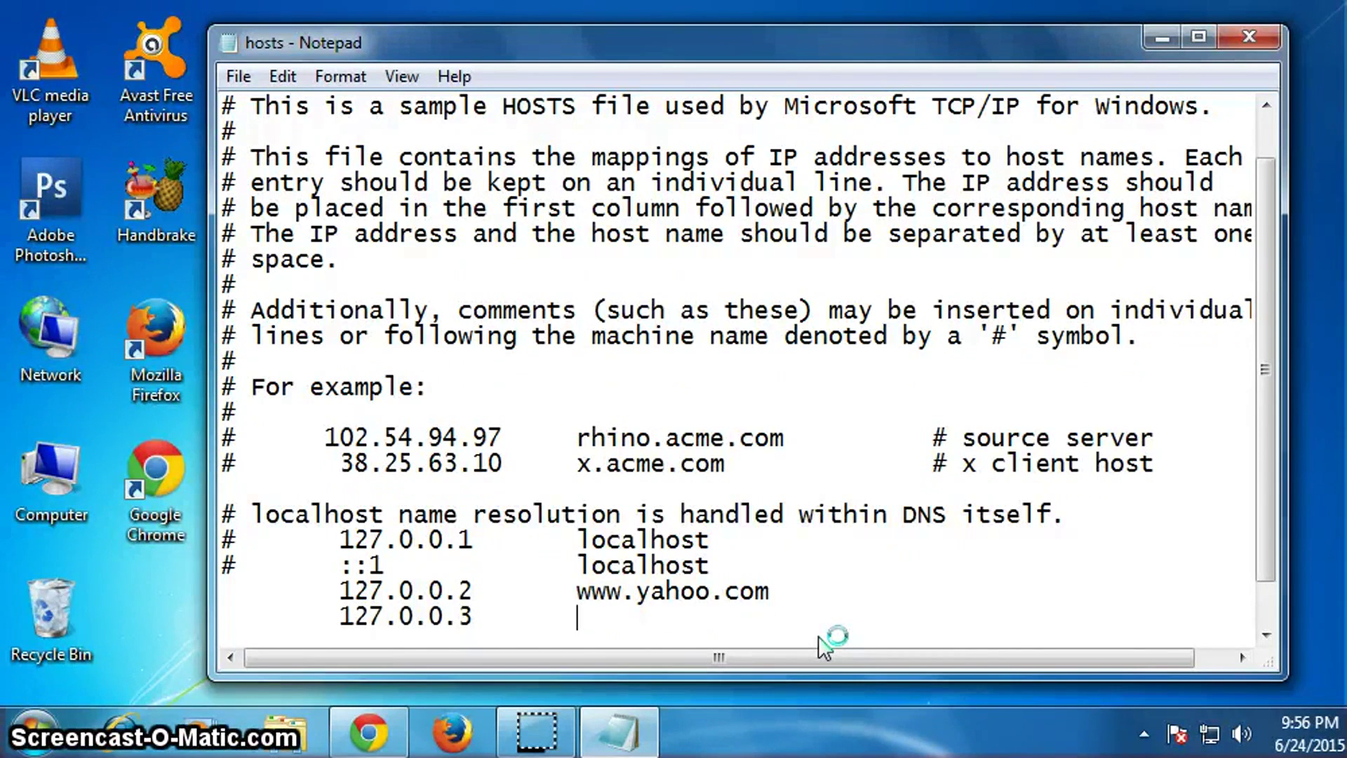
type("yah")
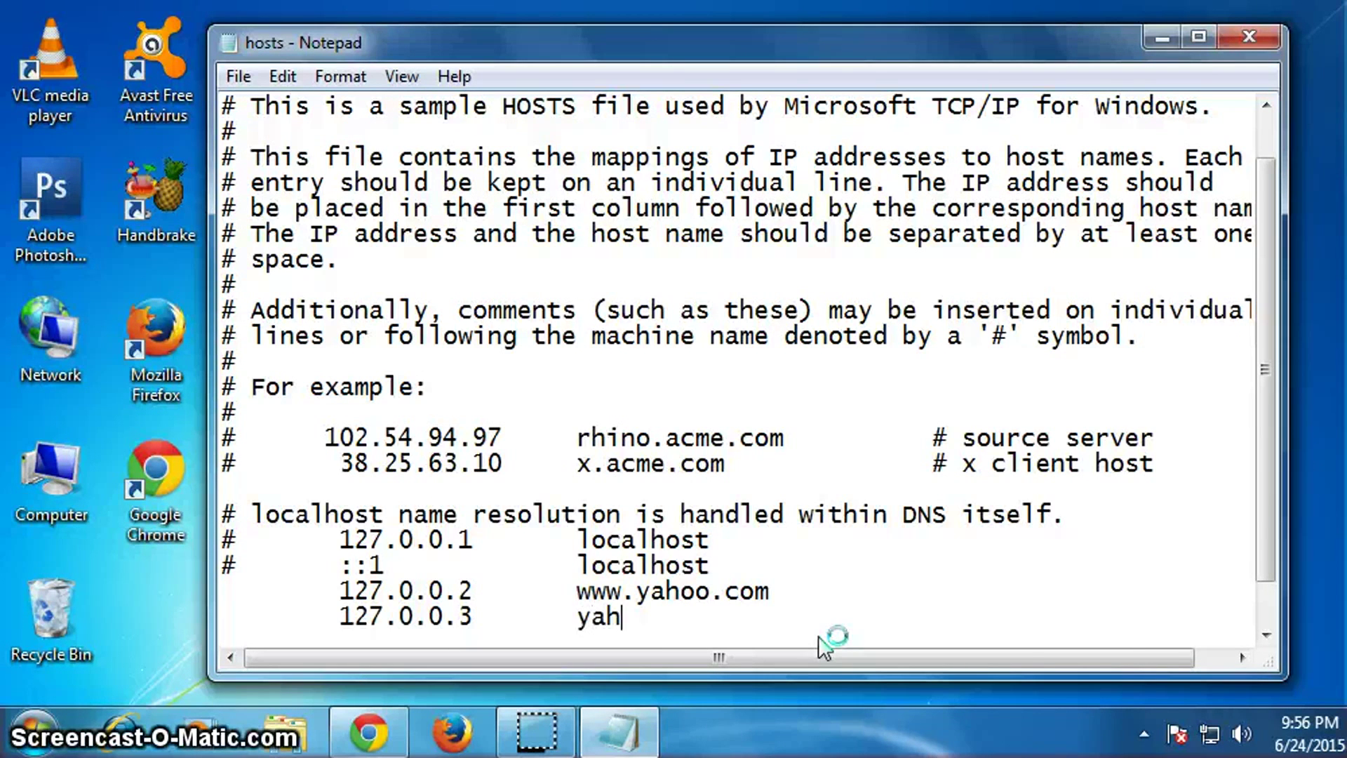
type("oo.com")
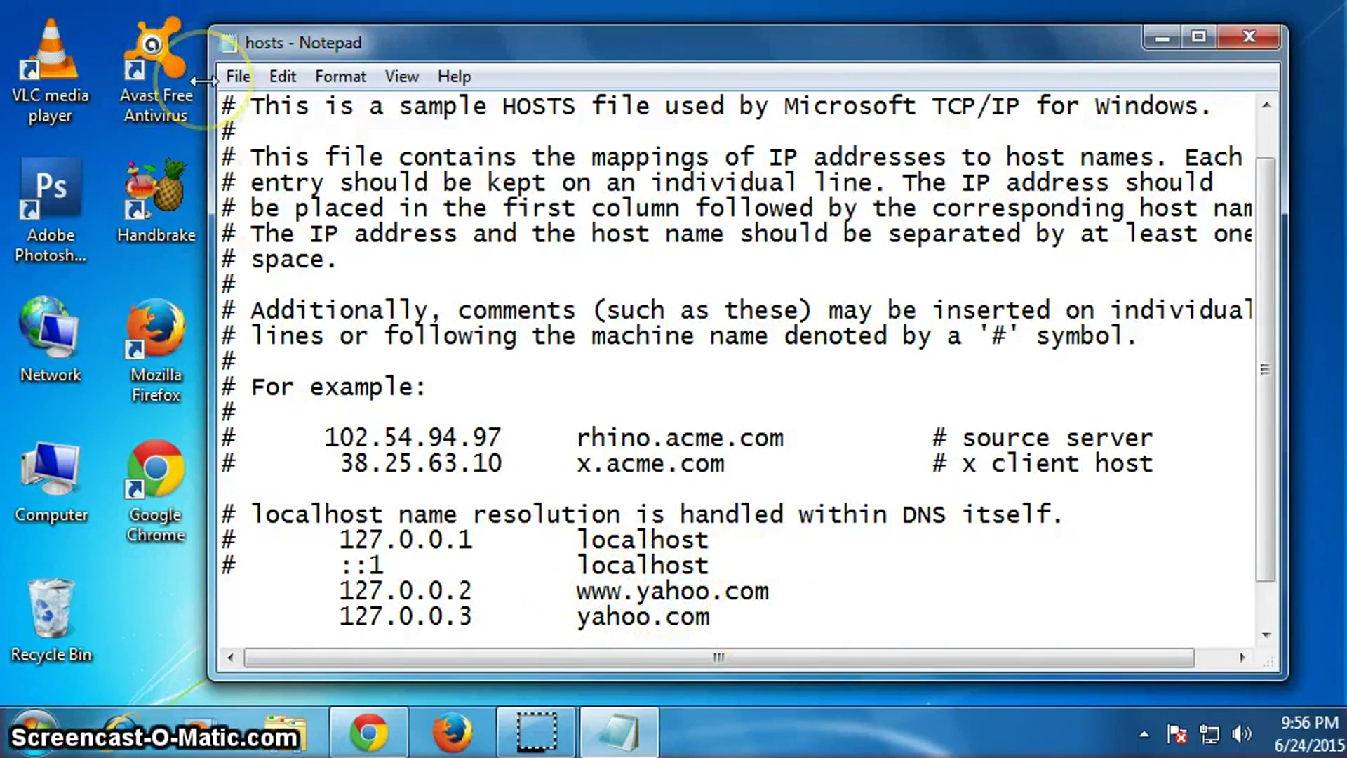
left_click(238, 76)
key("Down")
key("Down")
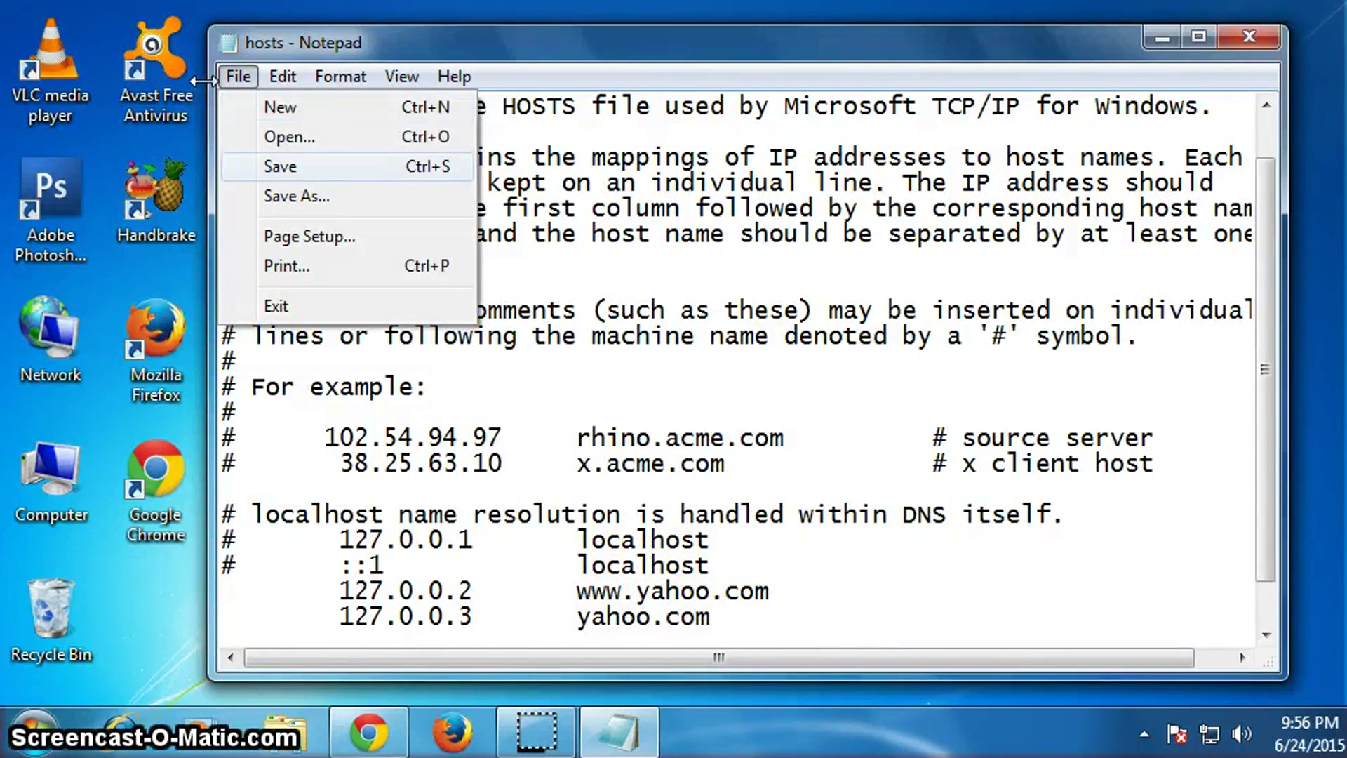
key("Return")
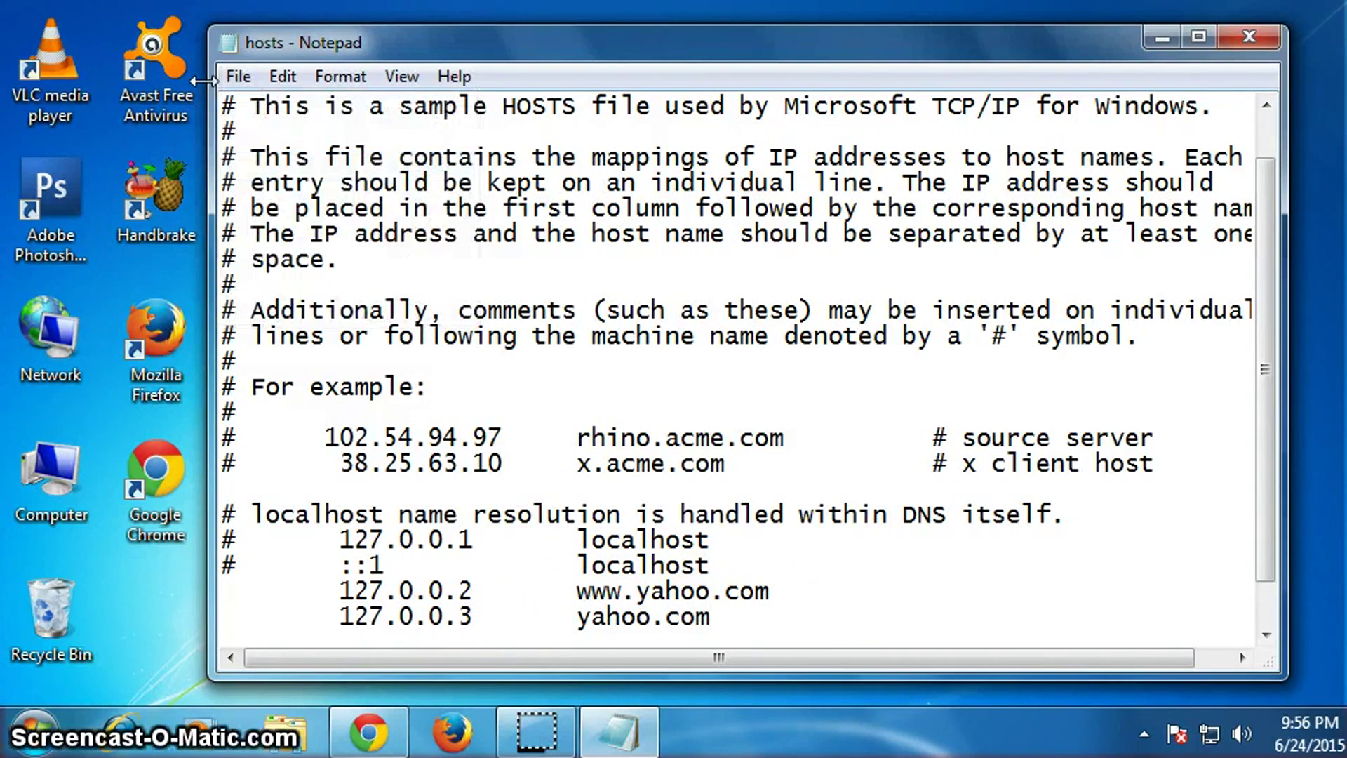
left_click(1162, 38)
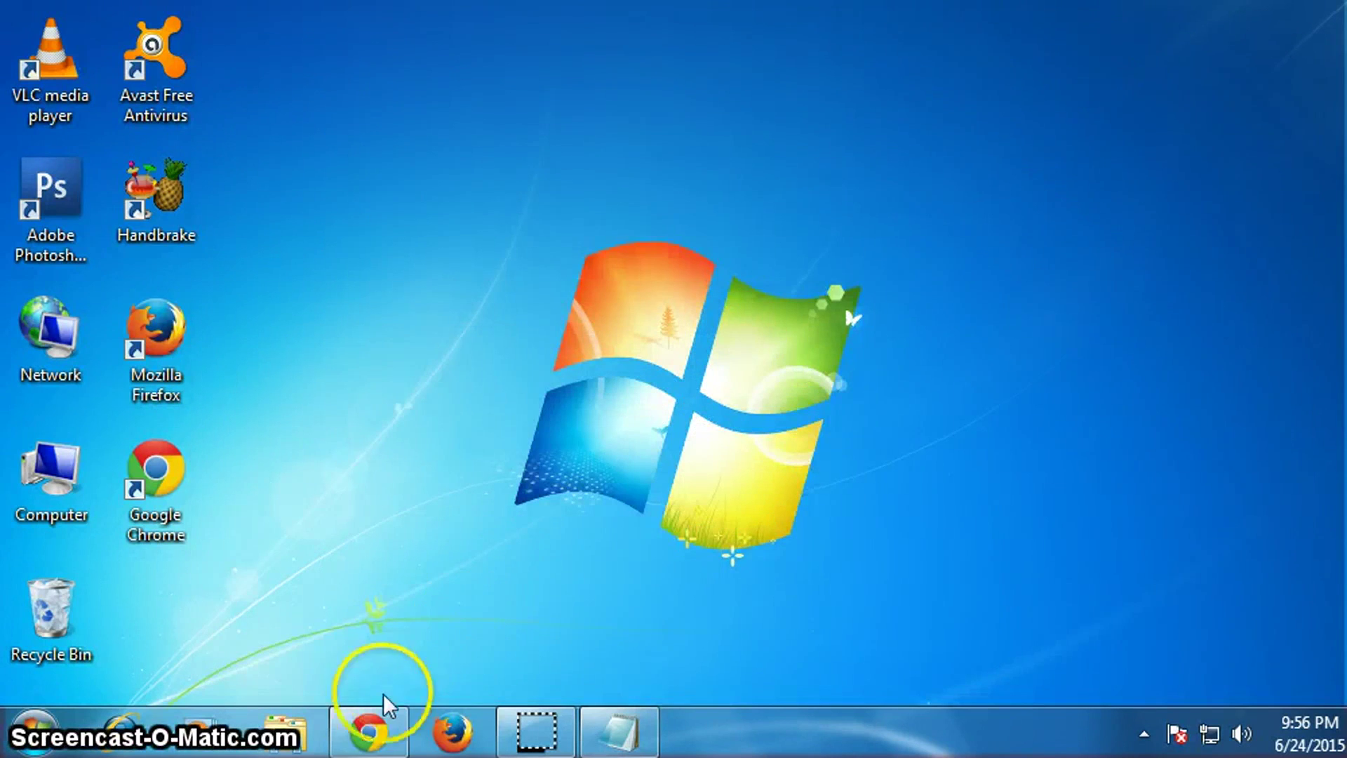
left_click(377, 746)
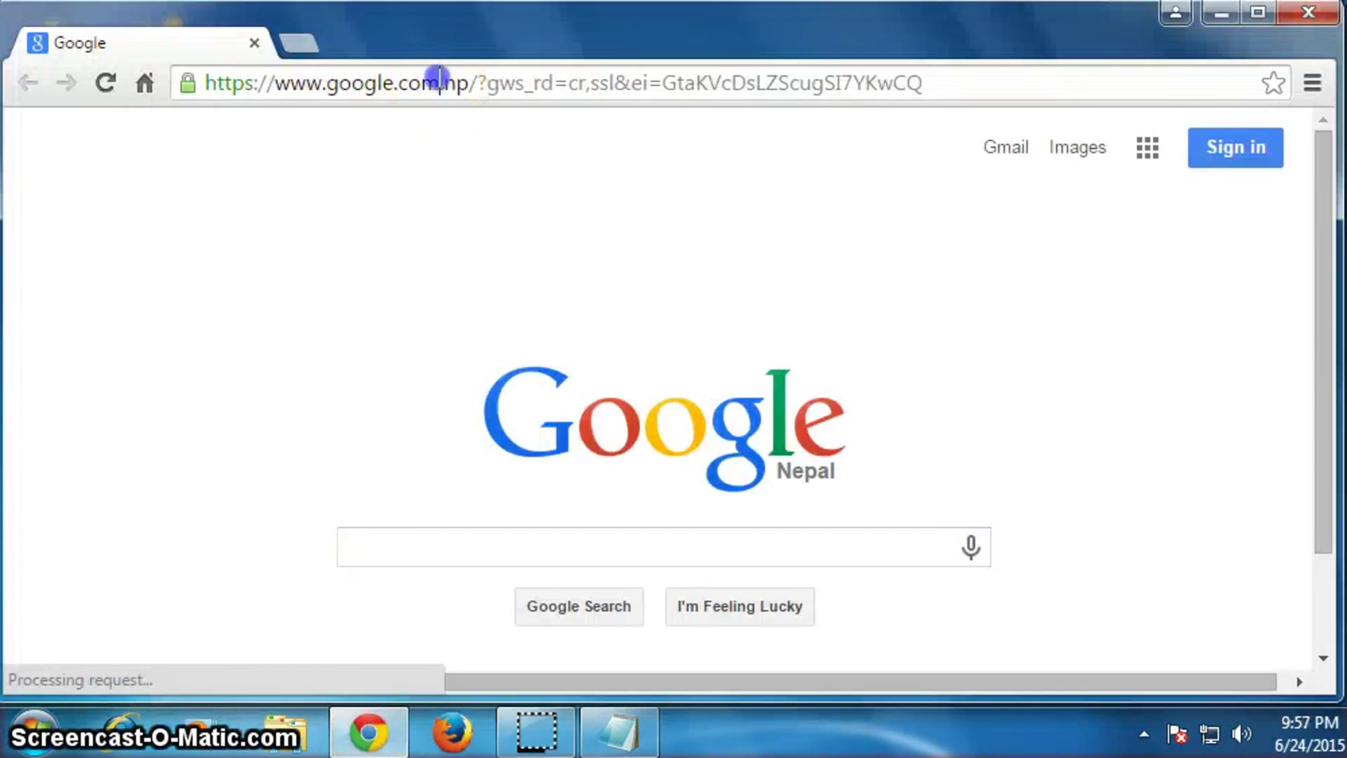
left_click(439, 82)
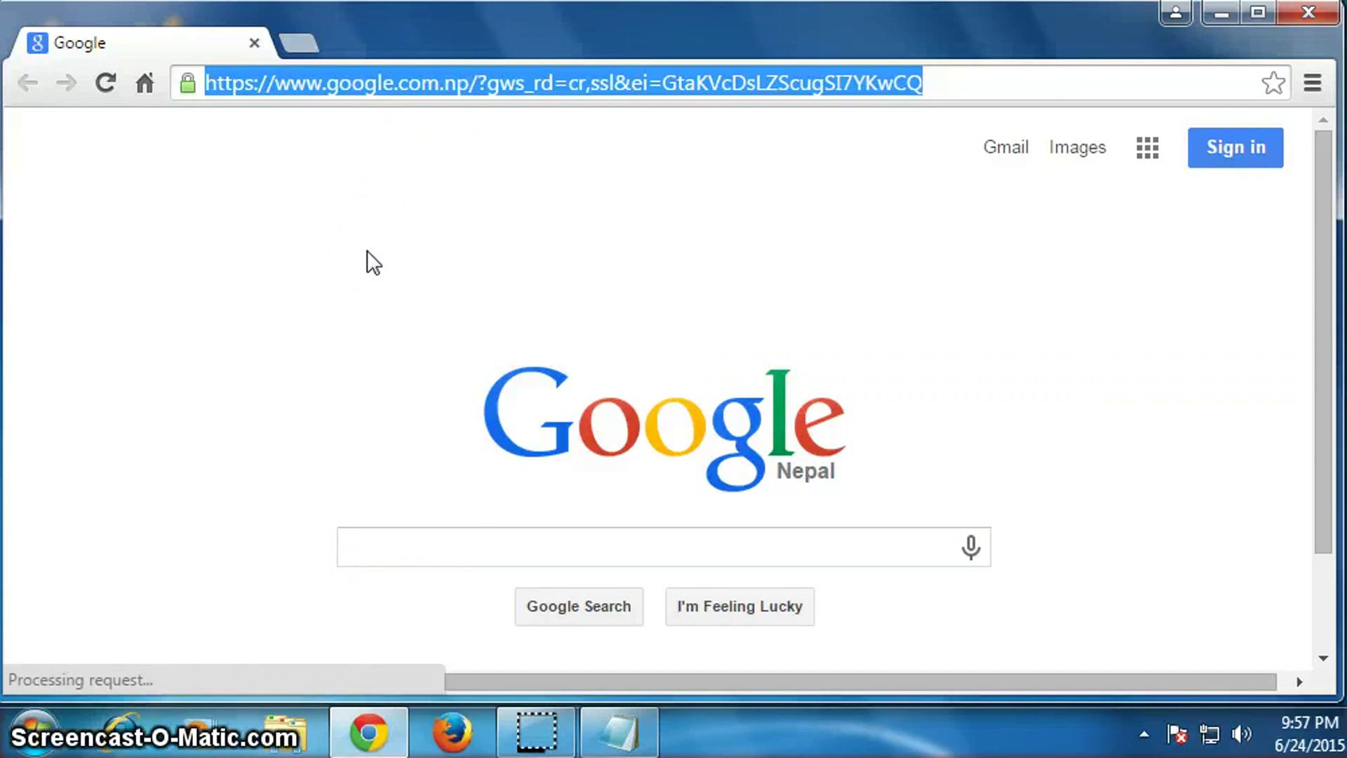
type("www")
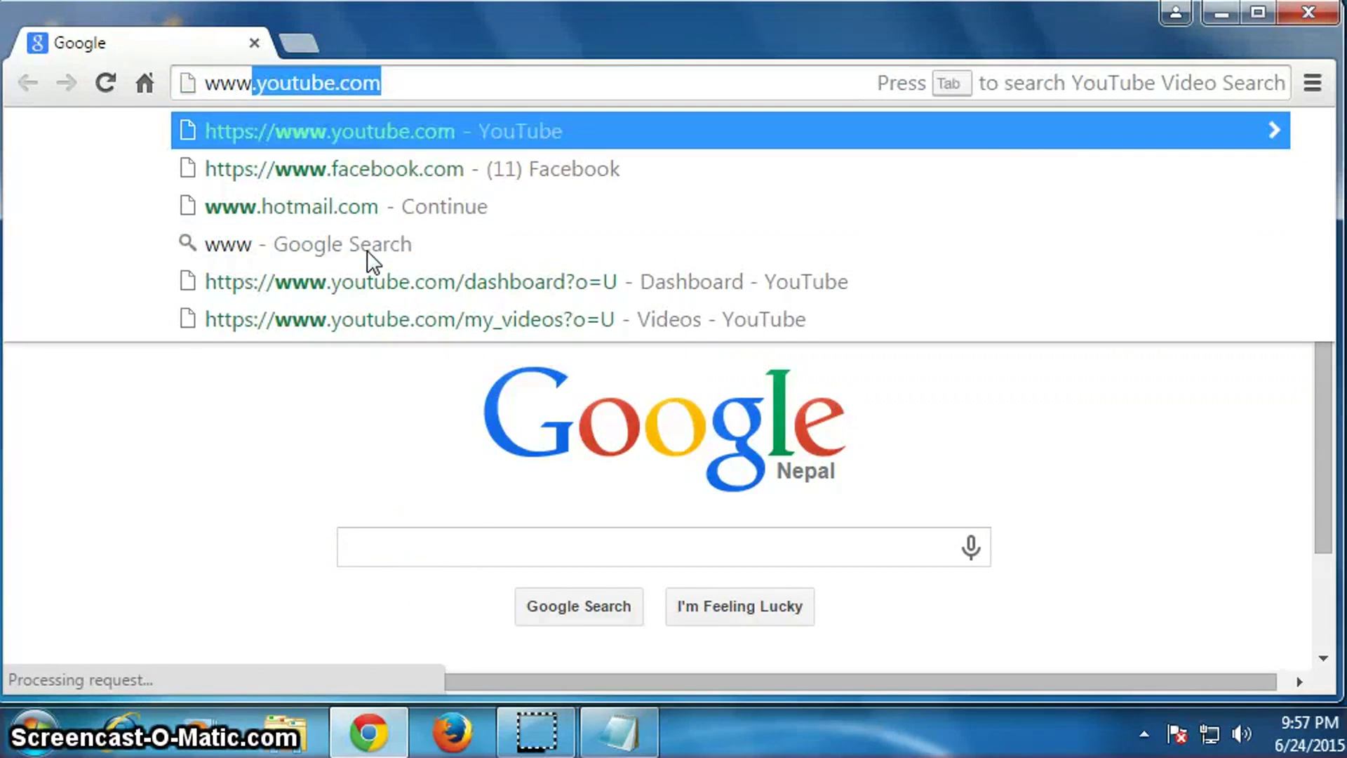
type(".y")
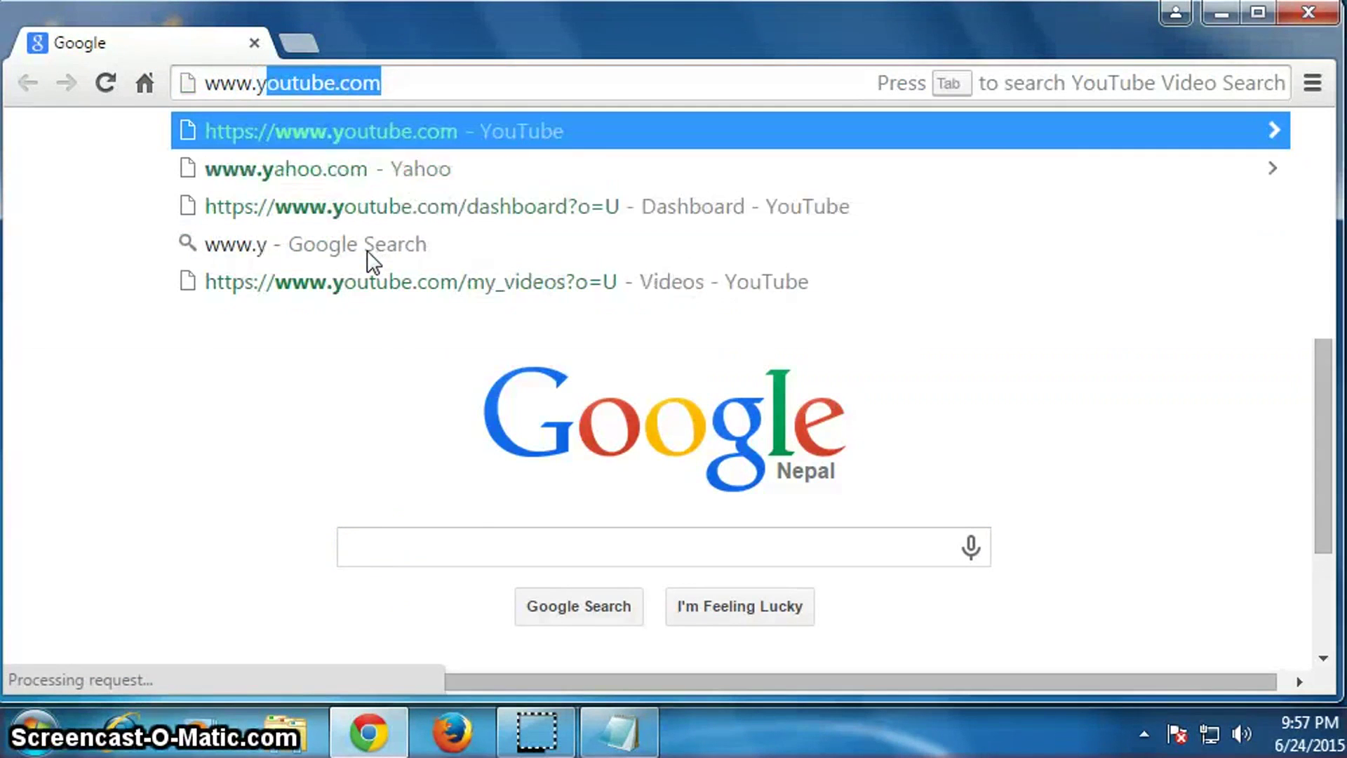
type("a")
key("Return")
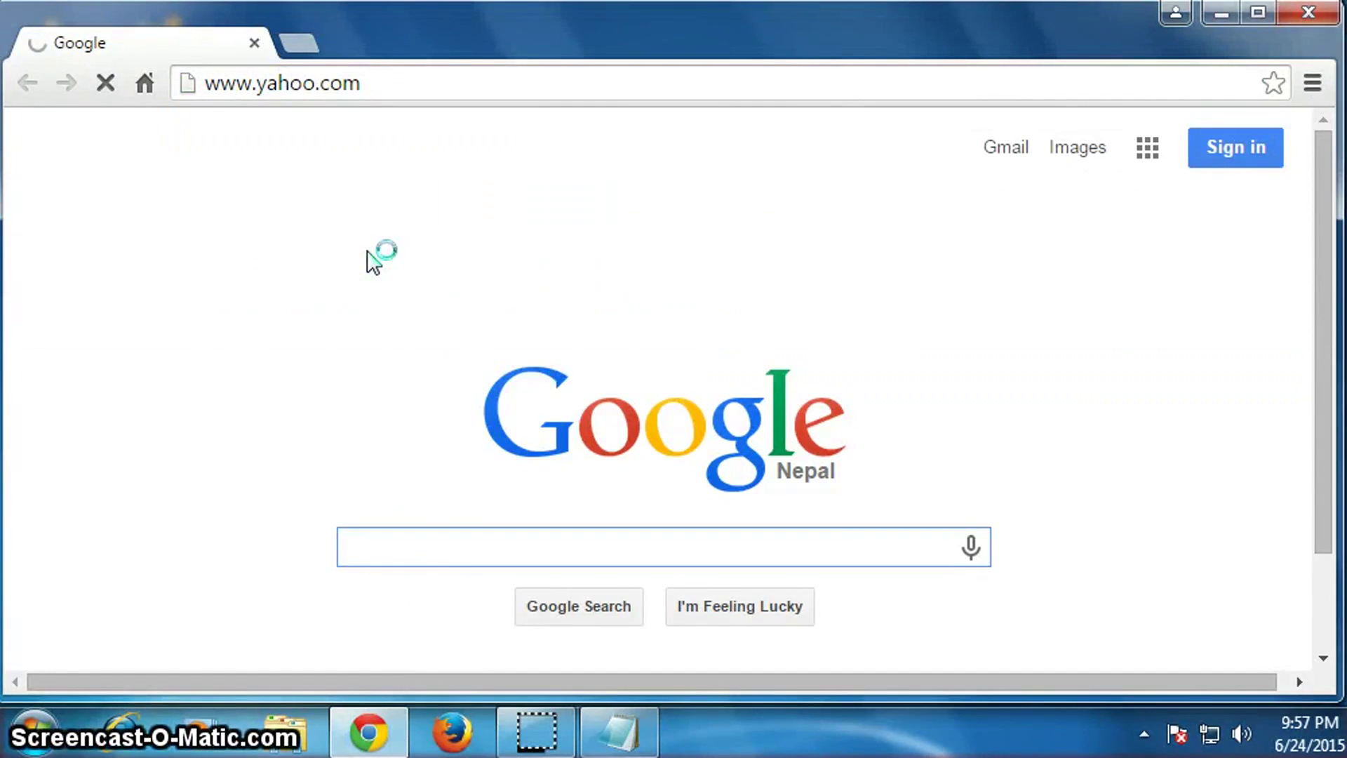